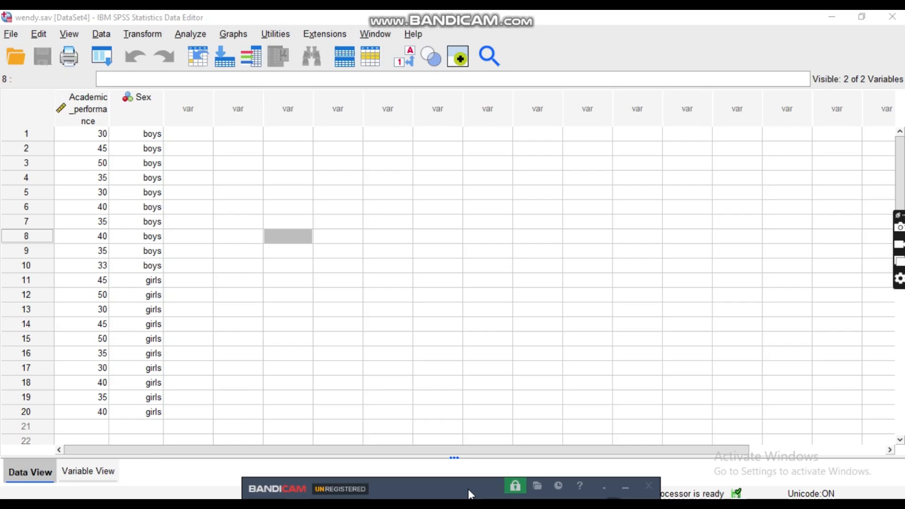
Review the Academic_performance and Sex columns in the wendy.sav dataset.
click(626, 490)
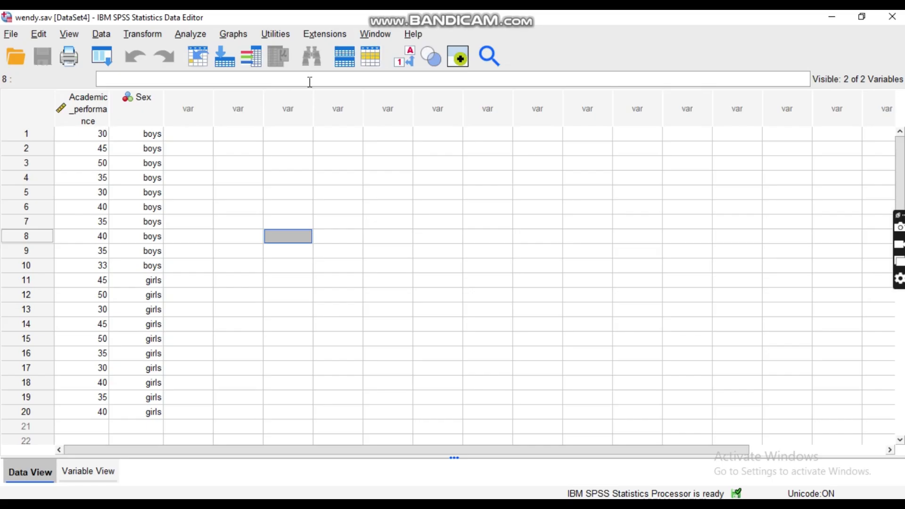
click(465, 33)
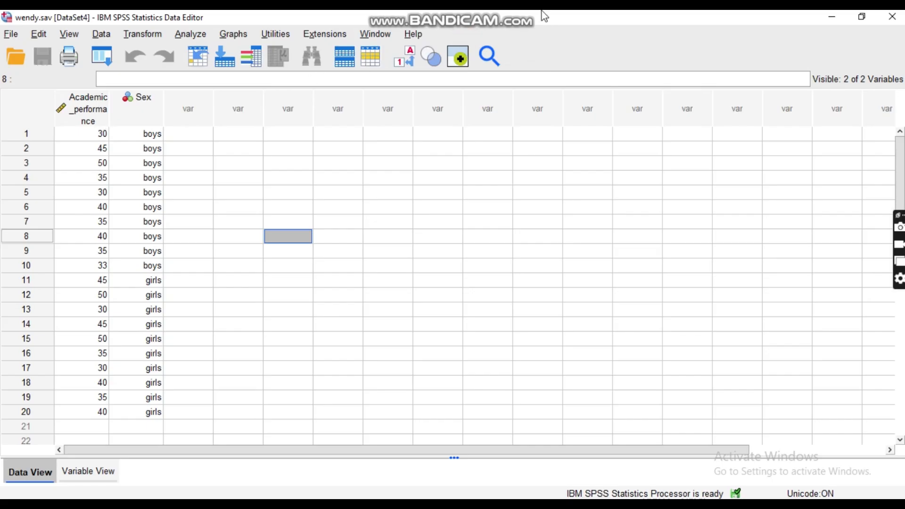
drag(541, 18, 562, 58)
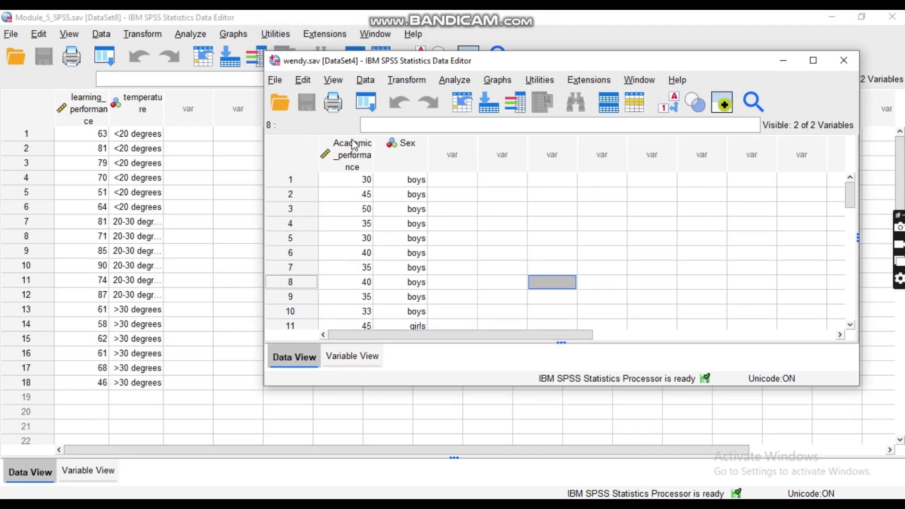
click(351, 158)
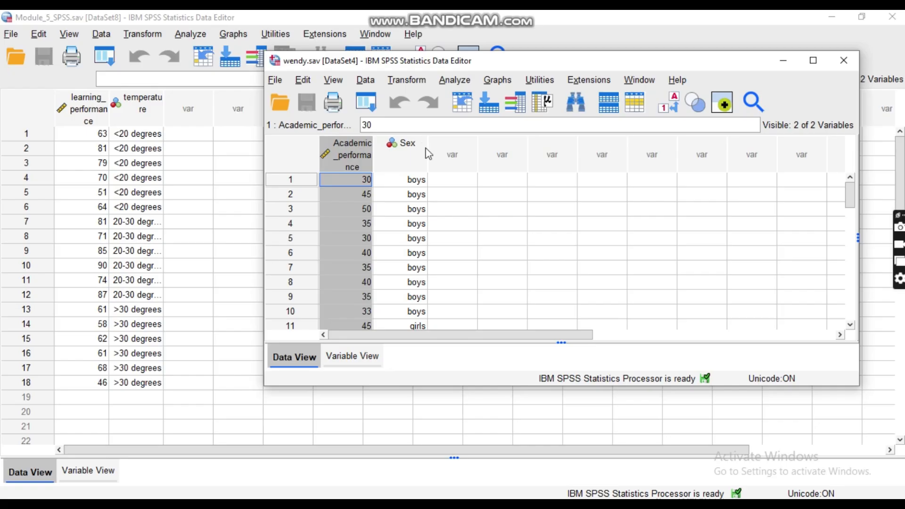
click(403, 149)
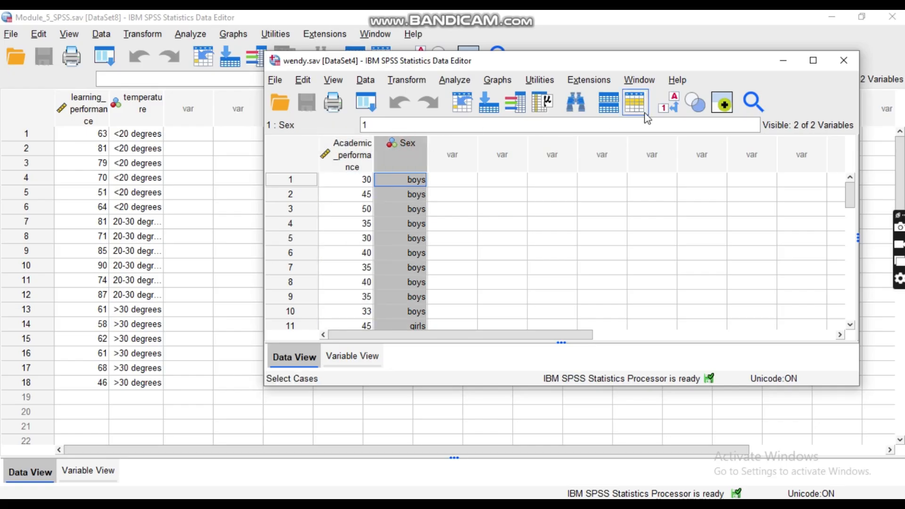
click(807, 59)
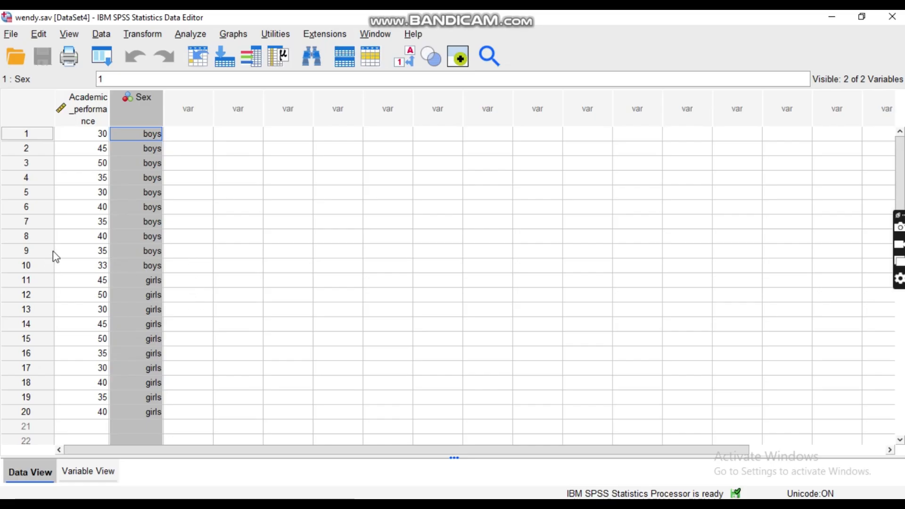
click(226, 300)
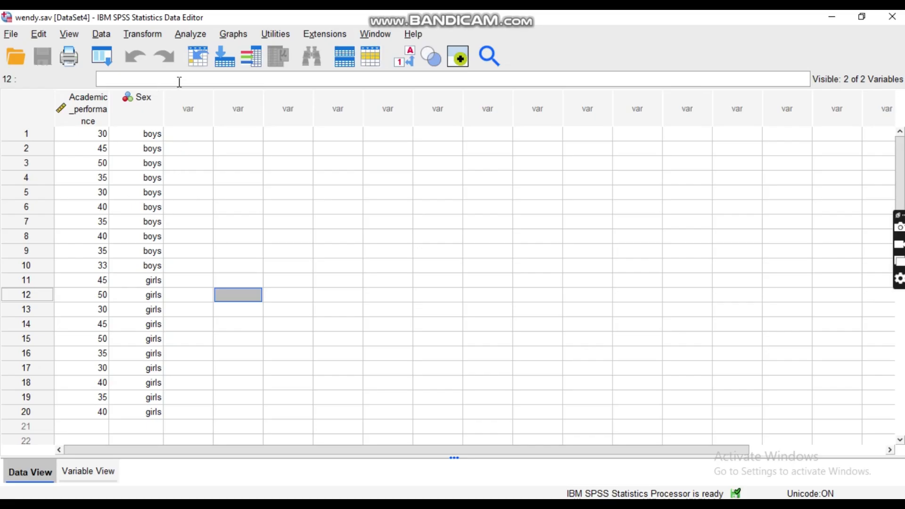
Start an Independent-Samples T Test with Academic_performance as the test variable.
click(191, 35)
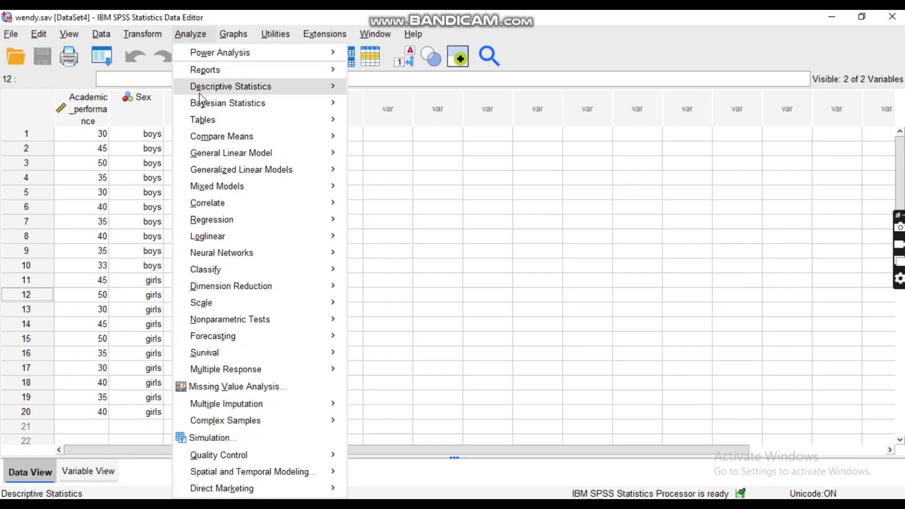
mouse_move(203, 141)
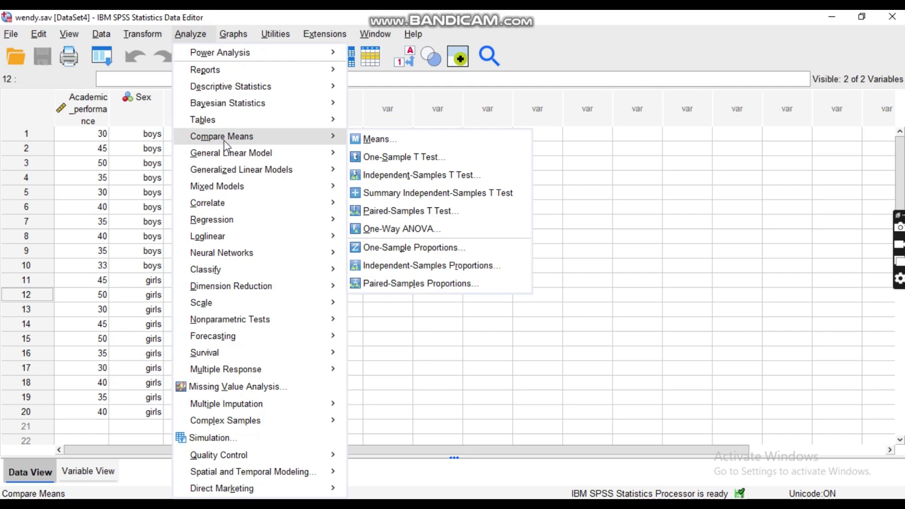
mouse_move(324, 156)
mouse_move(323, 137)
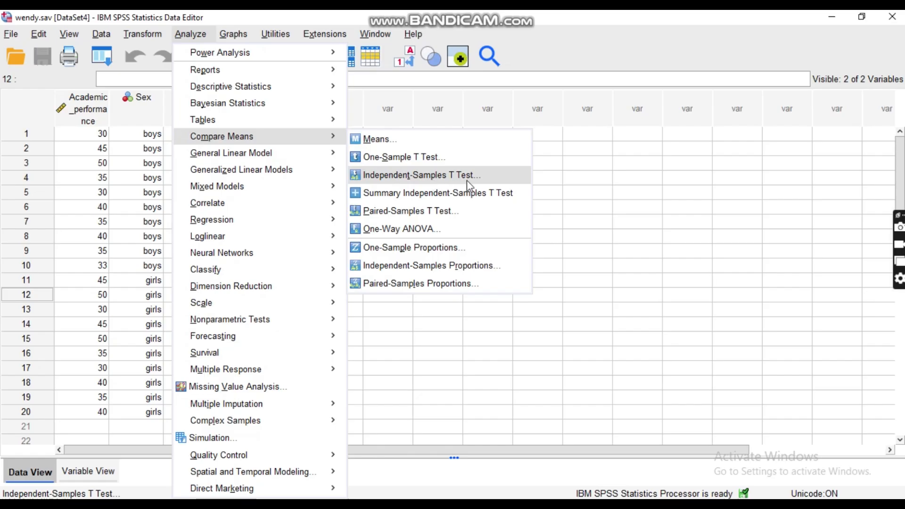
click(402, 179)
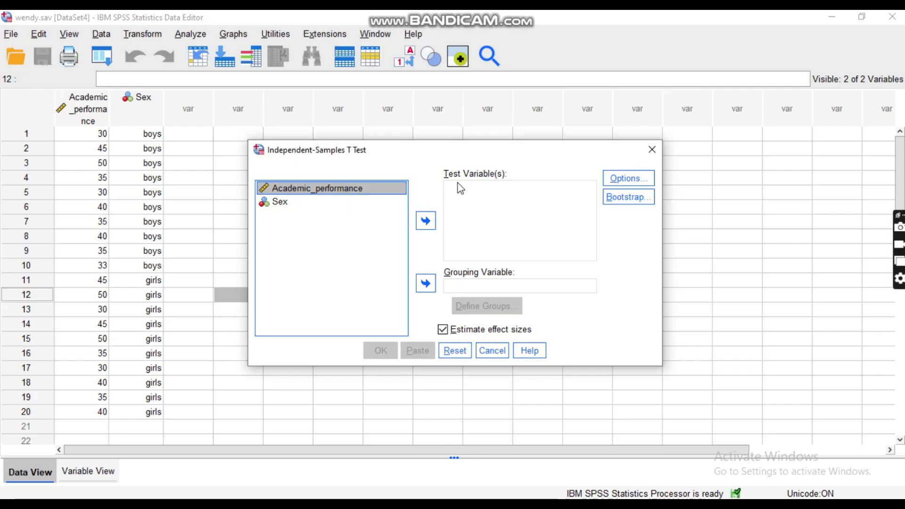
click(425, 221)
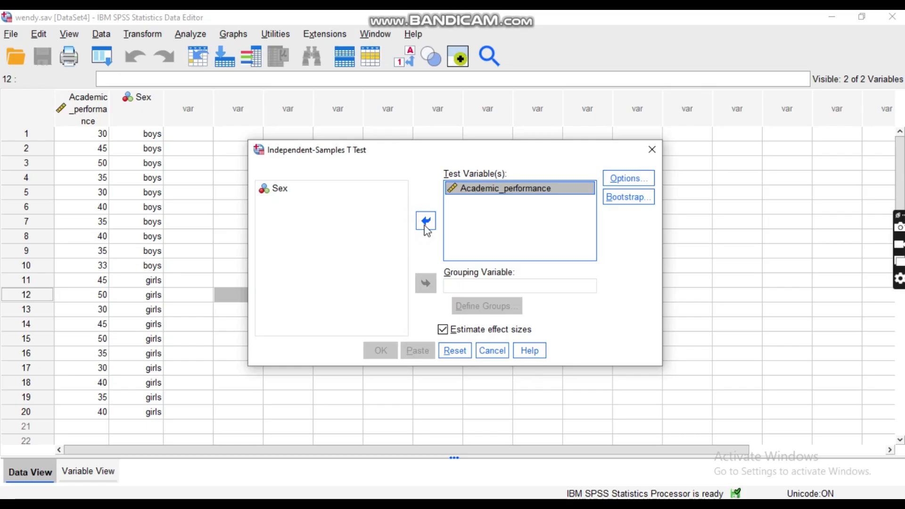
Set Sex as the grouping variable and define its groups by the specified values 1 and 2.
click(279, 189)
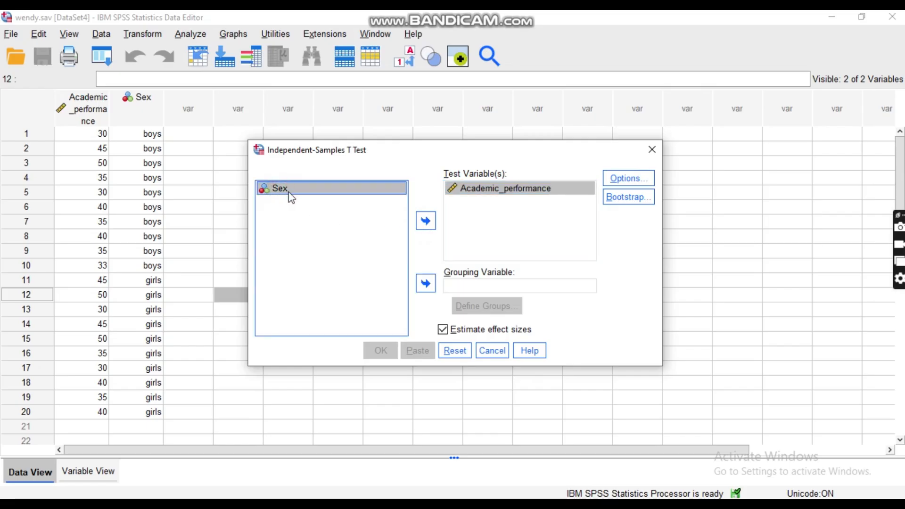
click(433, 288)
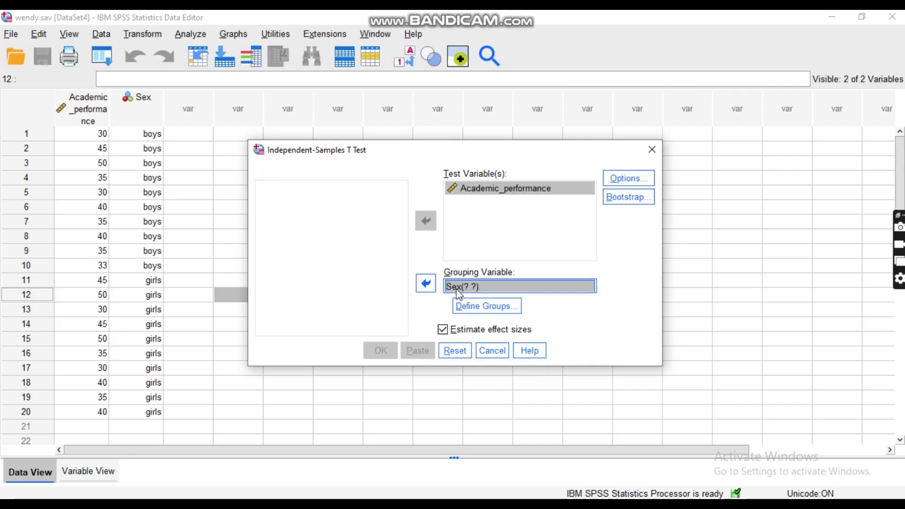
click(430, 284)
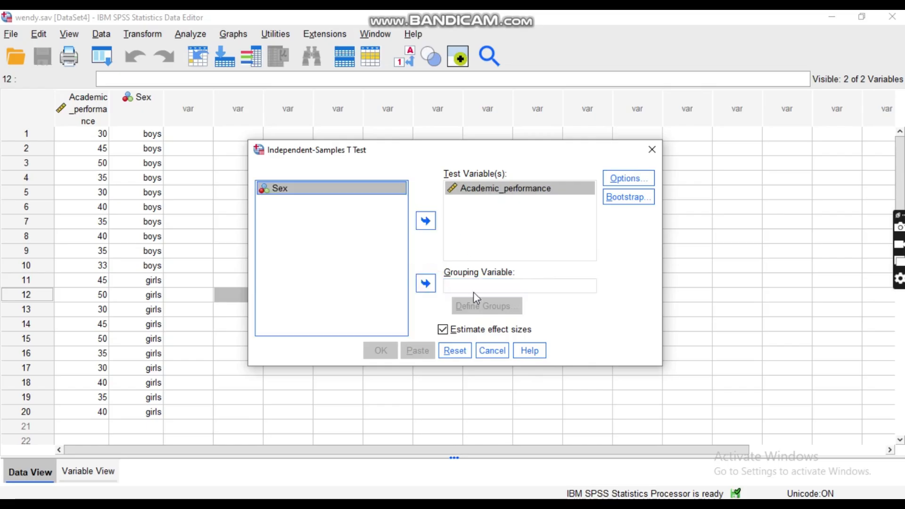
click(425, 283)
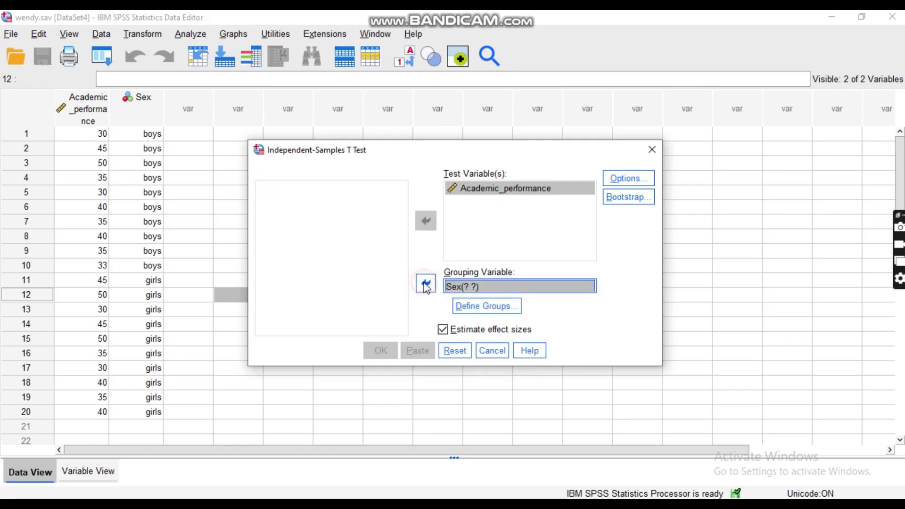
click(485, 306)
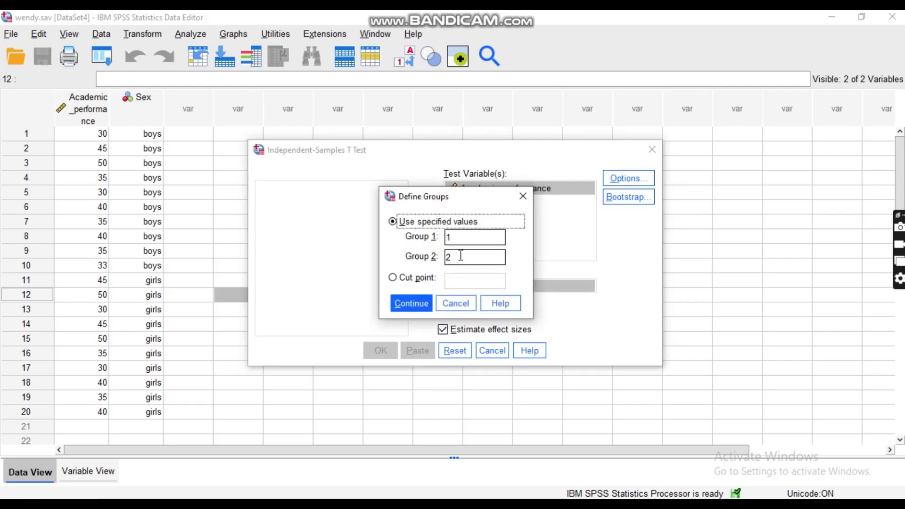
click(415, 305)
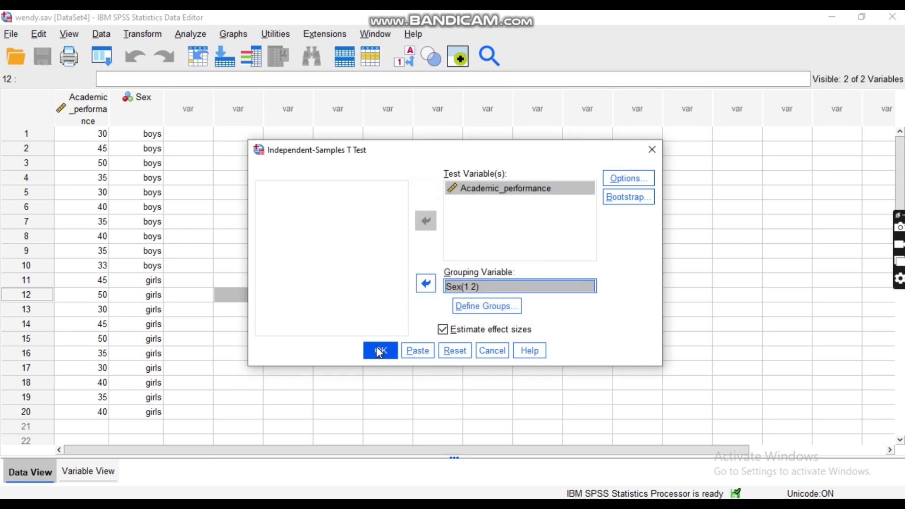
Run the t test with a 95% confidence interval and missing cases excluded analysis by analysis.
click(620, 178)
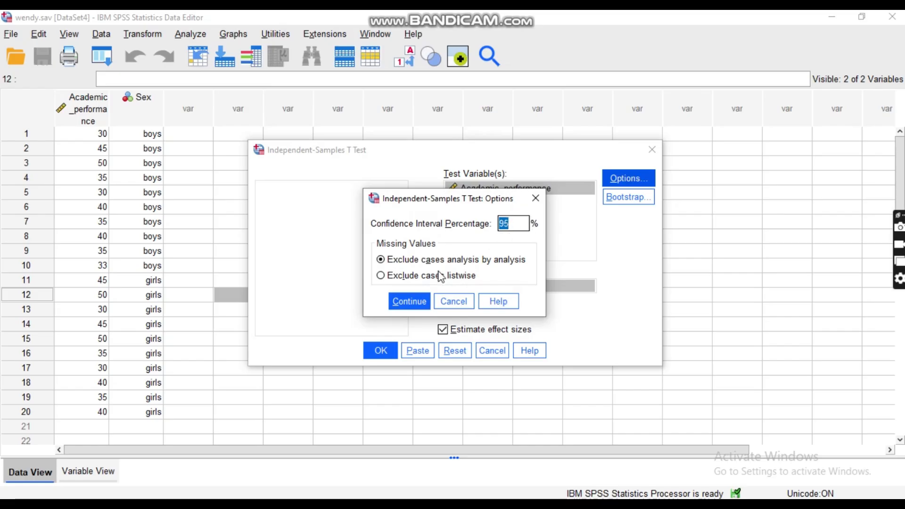
click(421, 305)
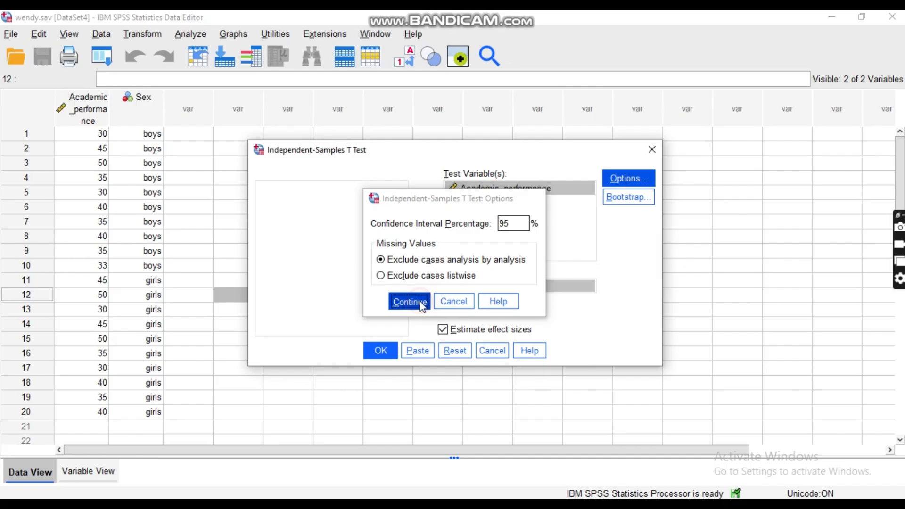
click(381, 349)
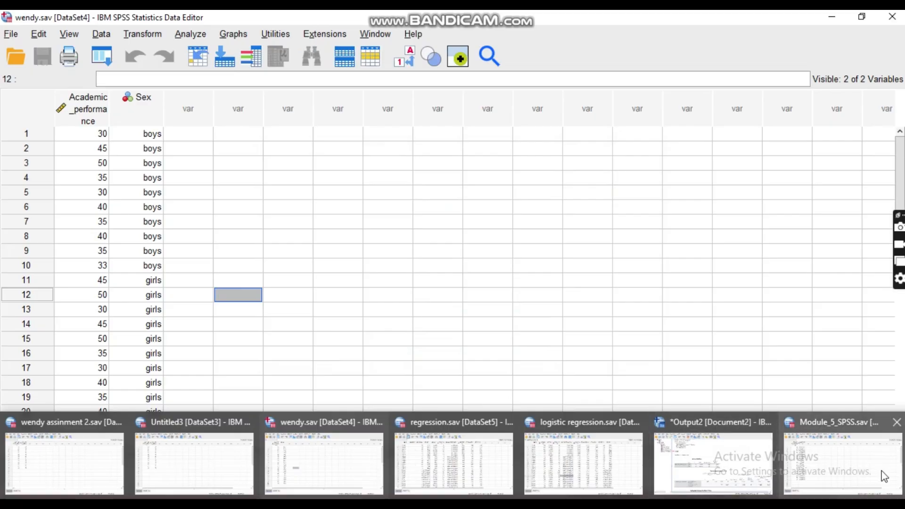
Switch to the Output2 viewer and examine the Group Statistics, Independent Samples Test and Independent Samples Effect Sizes tables.
mouse_move(884, 476)
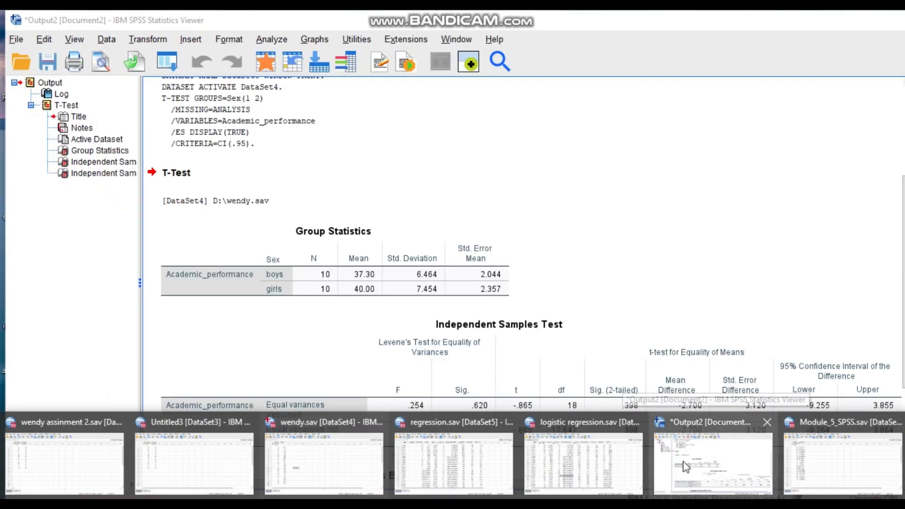
click(685, 466)
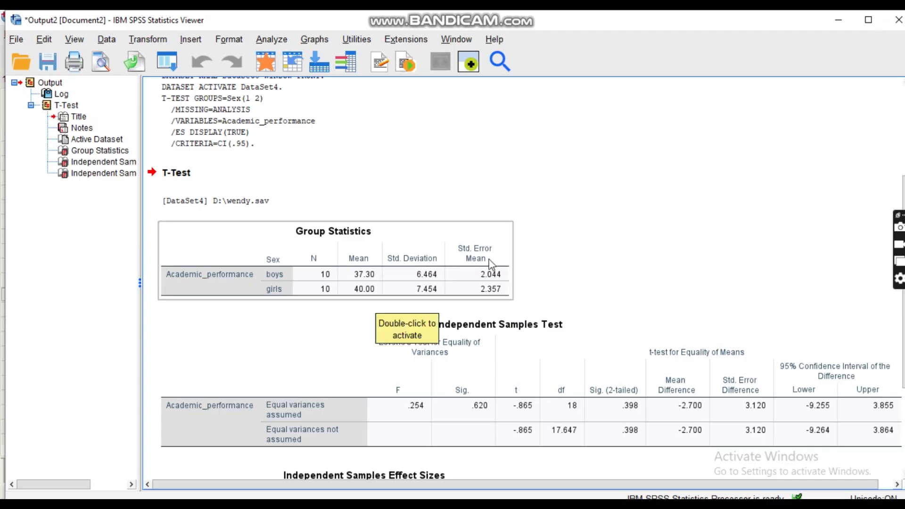
scroll(390, 354, down, 3)
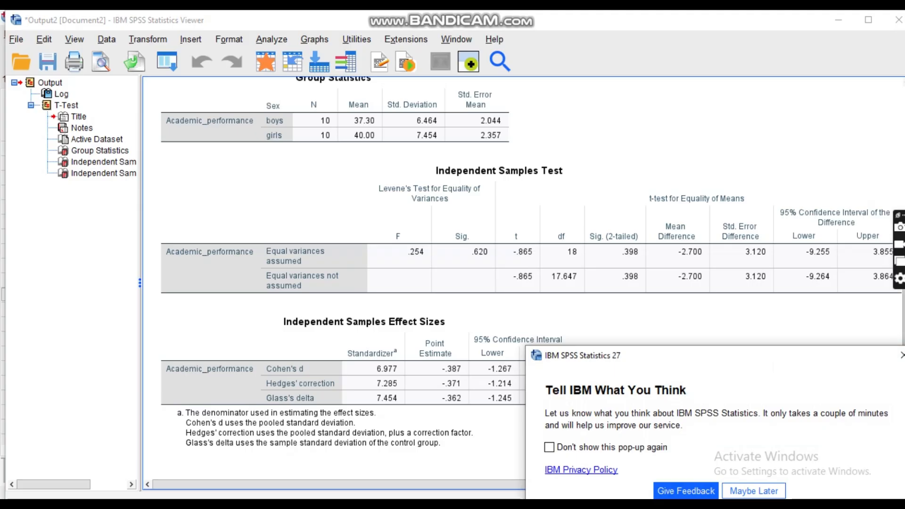
click(901, 358)
click(480, 342)
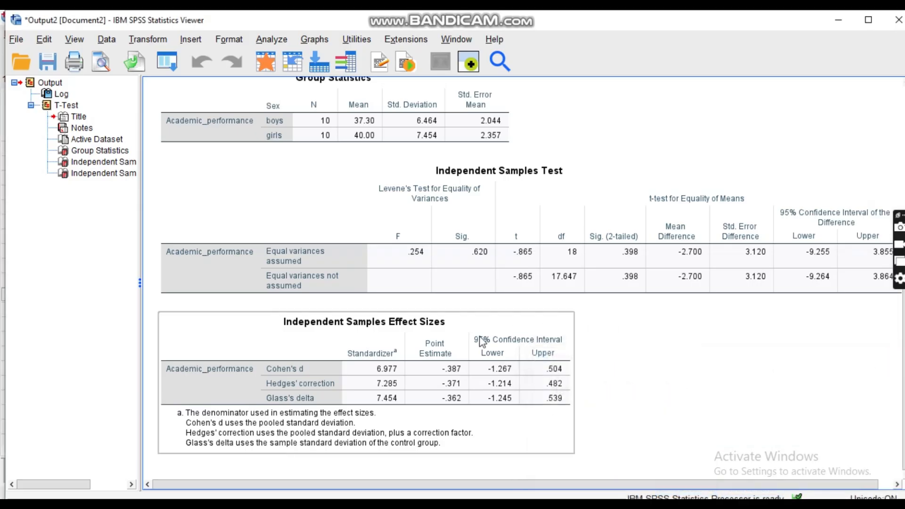
click(511, 192)
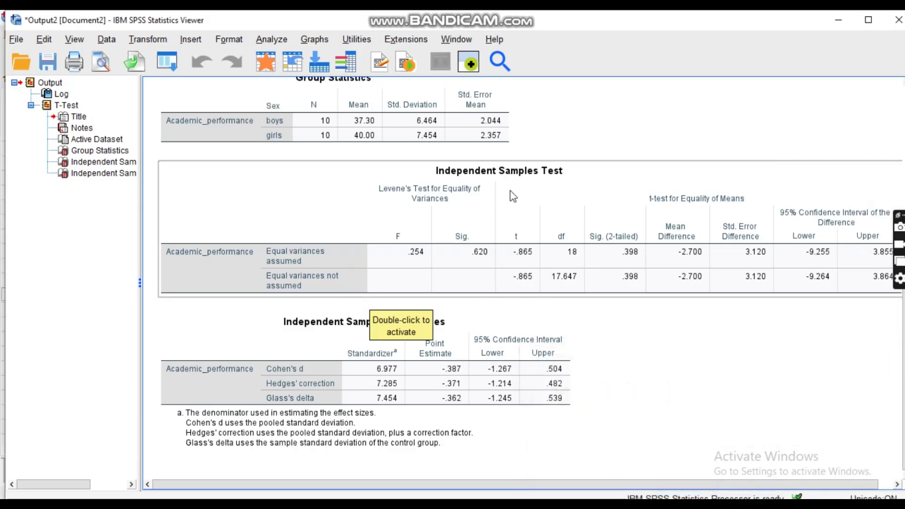
click(320, 368)
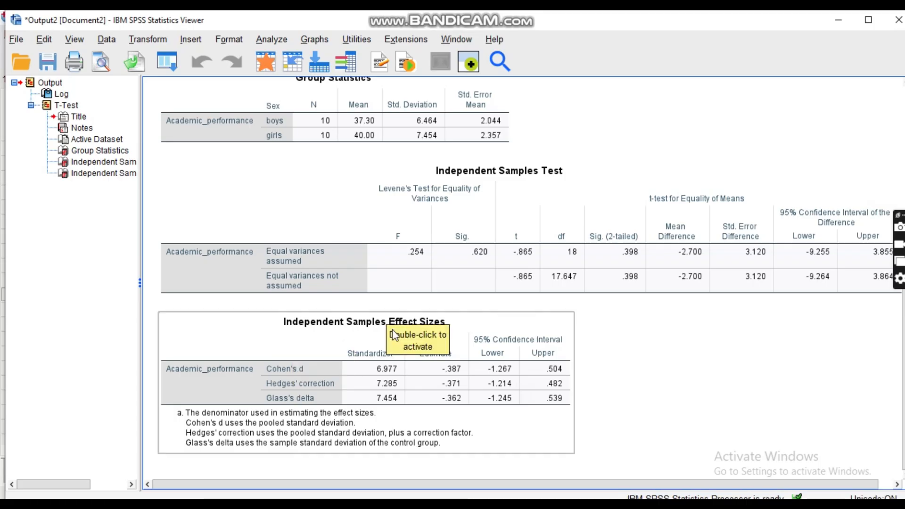
click(376, 304)
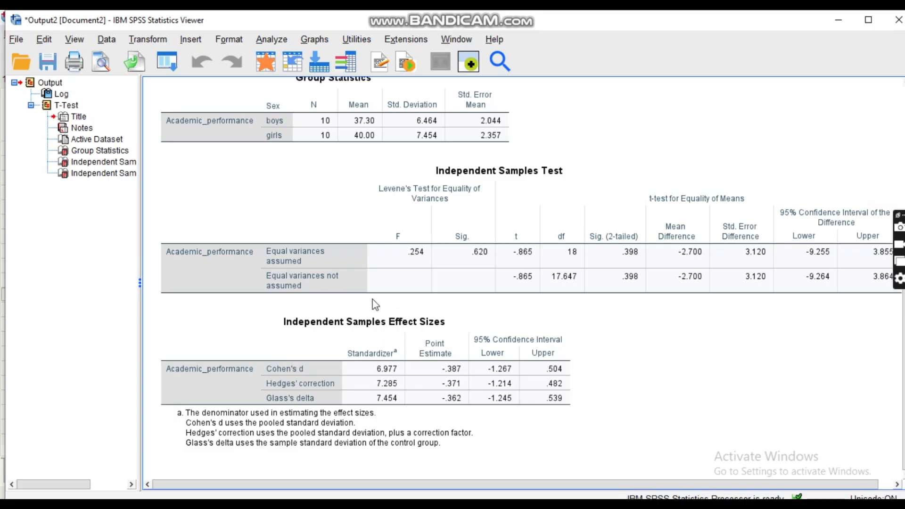
scroll(375, 304, up, 3)
click(375, 304)
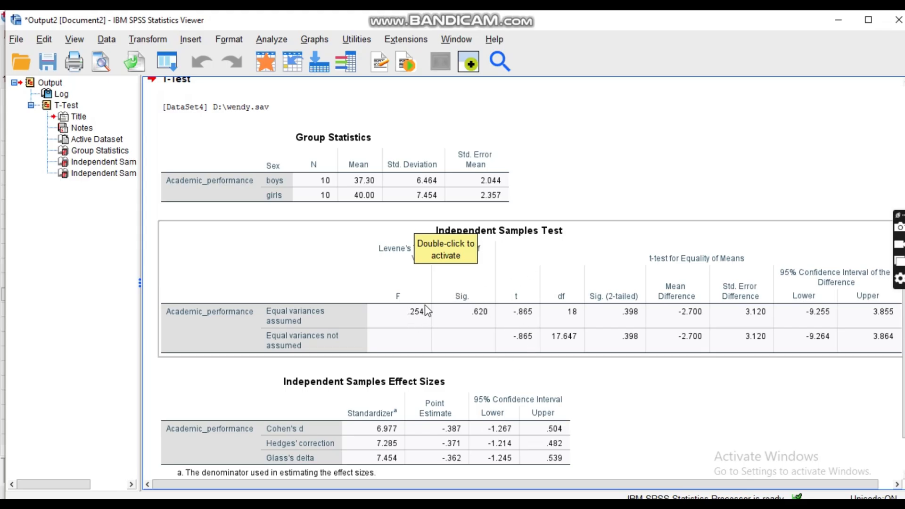
scroll(427, 311, up, 5)
scroll(427, 311, down, 3)
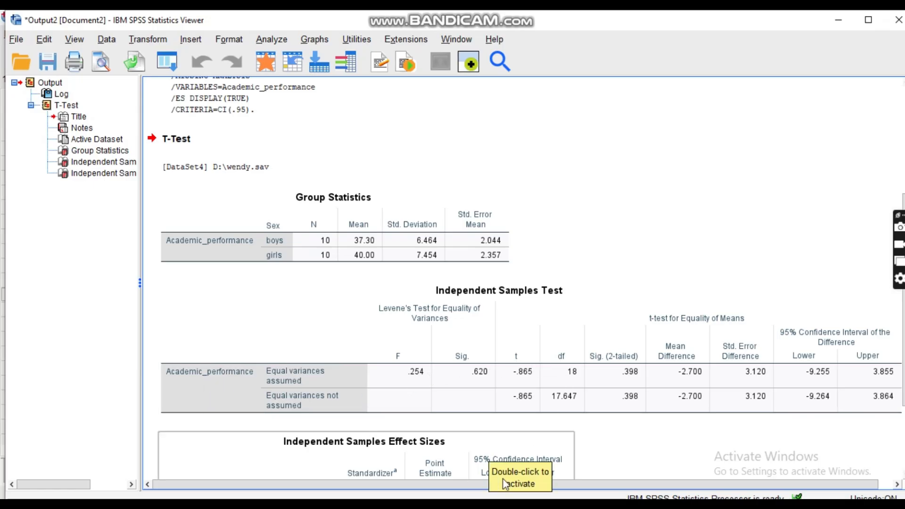
drag(571, 483, 664, 484)
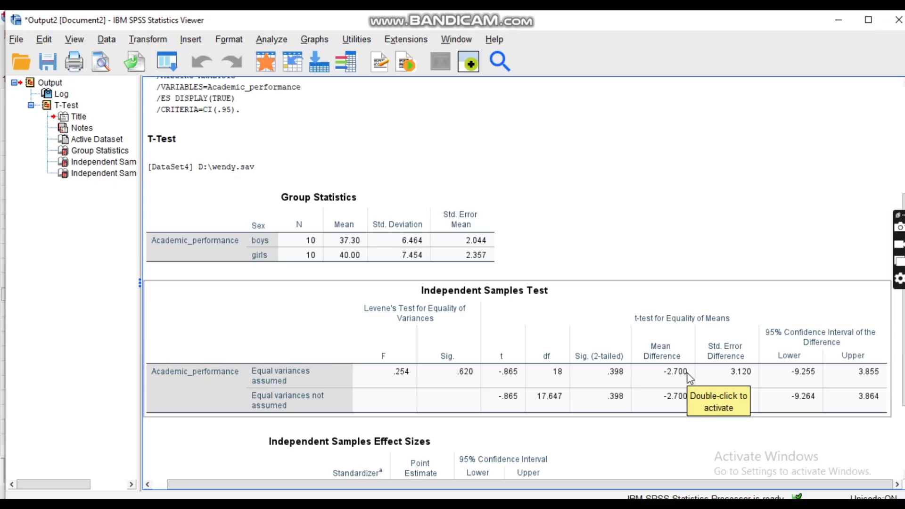
Open the Independent Samples Test table for editing and inspect its two-tailed significance and the lower and upper confidence limits.
click(606, 375)
double_click(605, 372)
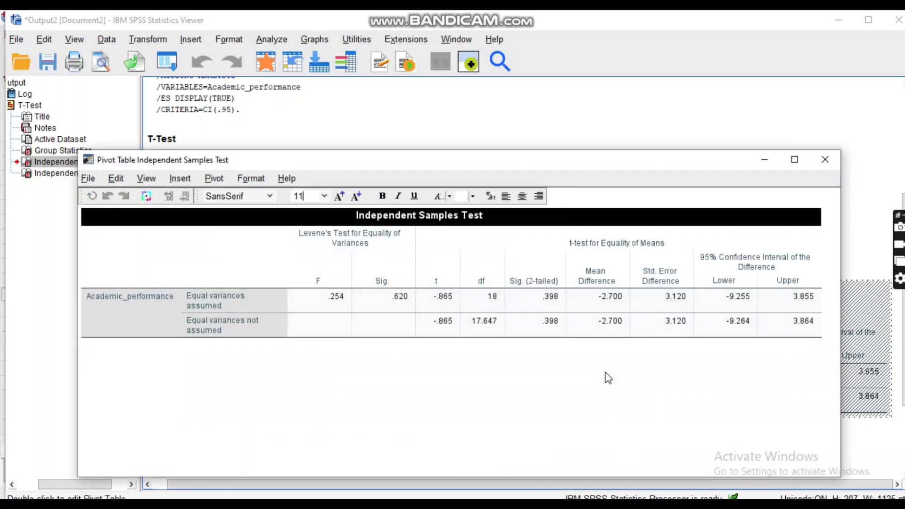
click(539, 309)
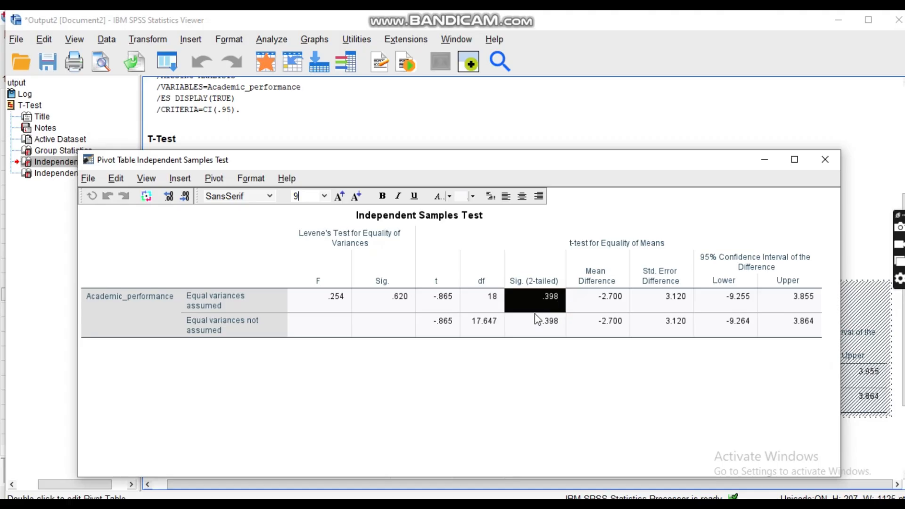
click(733, 281)
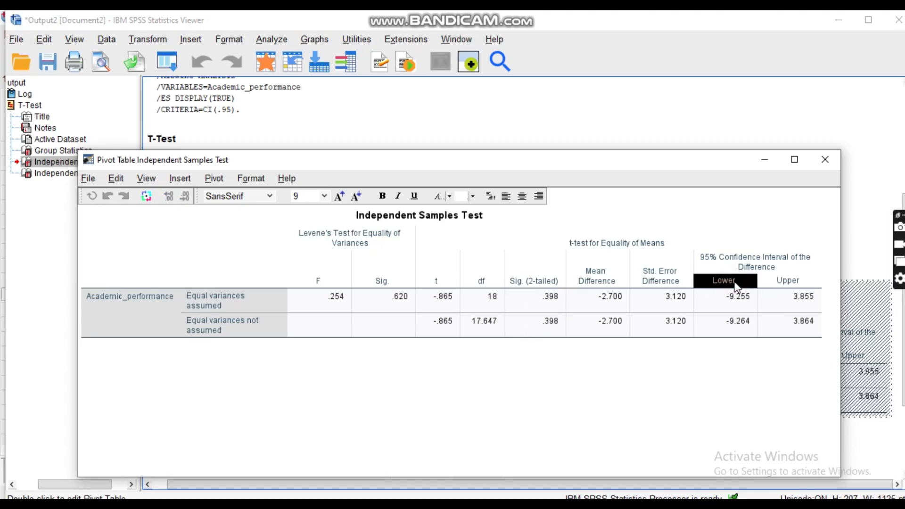
click(786, 282)
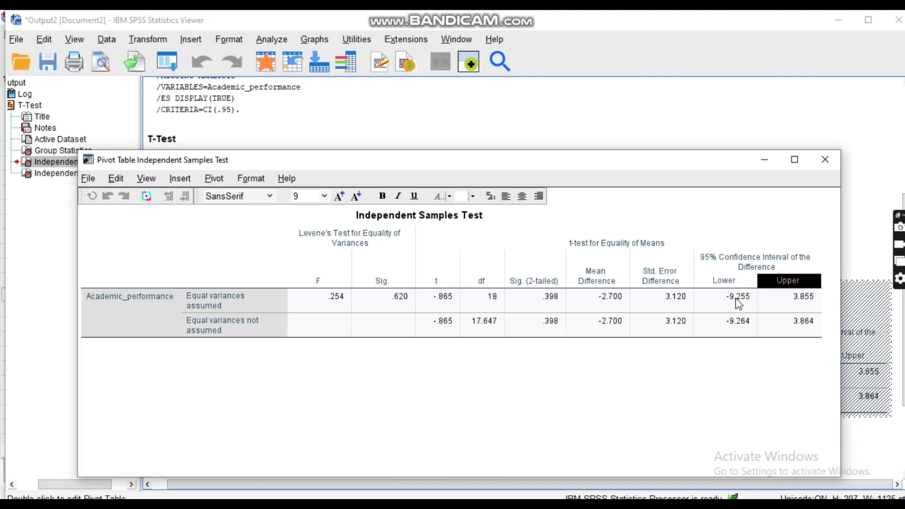
Inspect the lower and upper confidence limits in the equal variances assumed row, and close the pivot table editor.
click(732, 297)
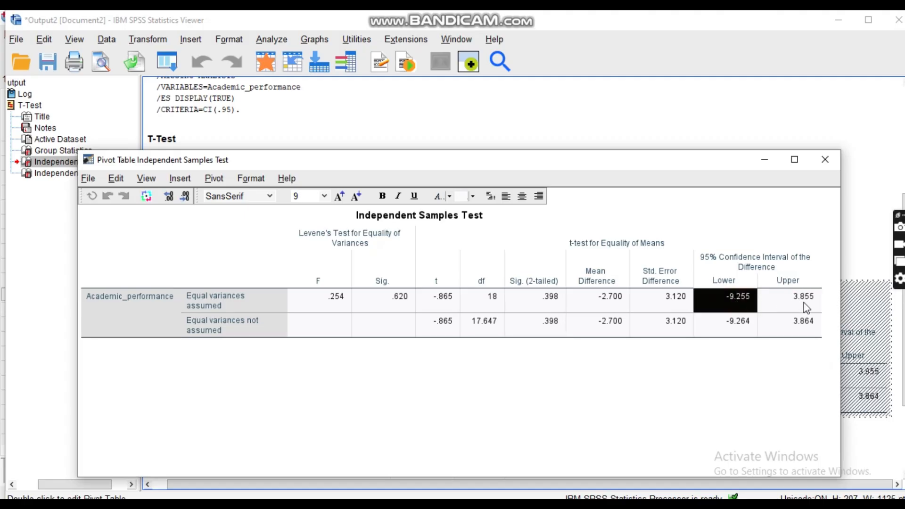
click(765, 305)
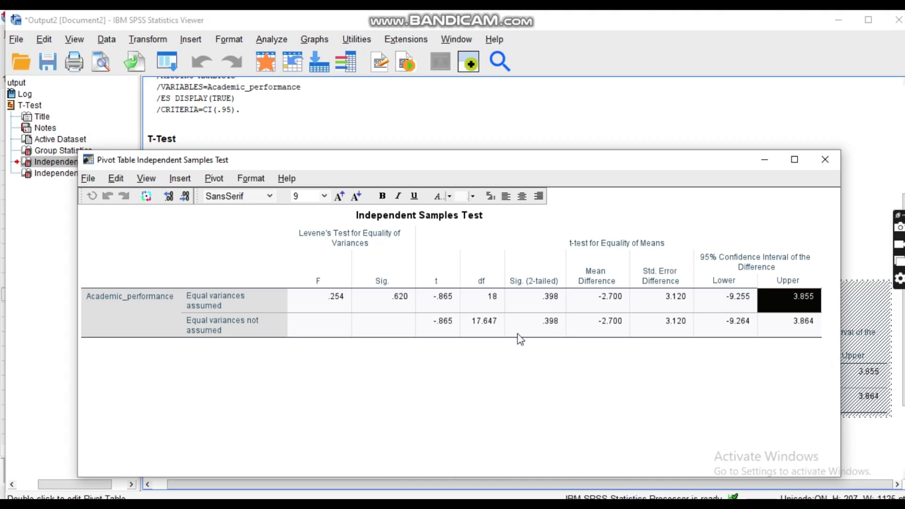
click(820, 167)
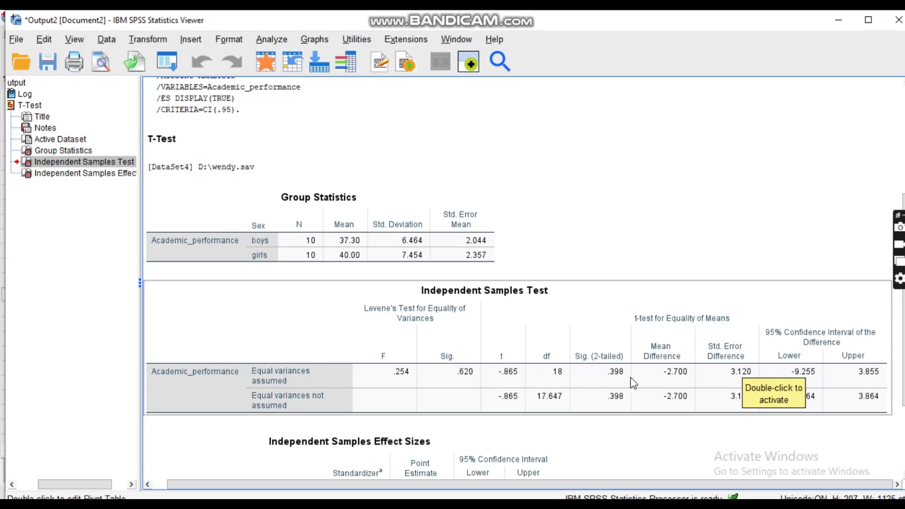
Review the two-tailed significance in the Independent Samples Test table alongside the T-Test syntax and effect size tables.
click(616, 374)
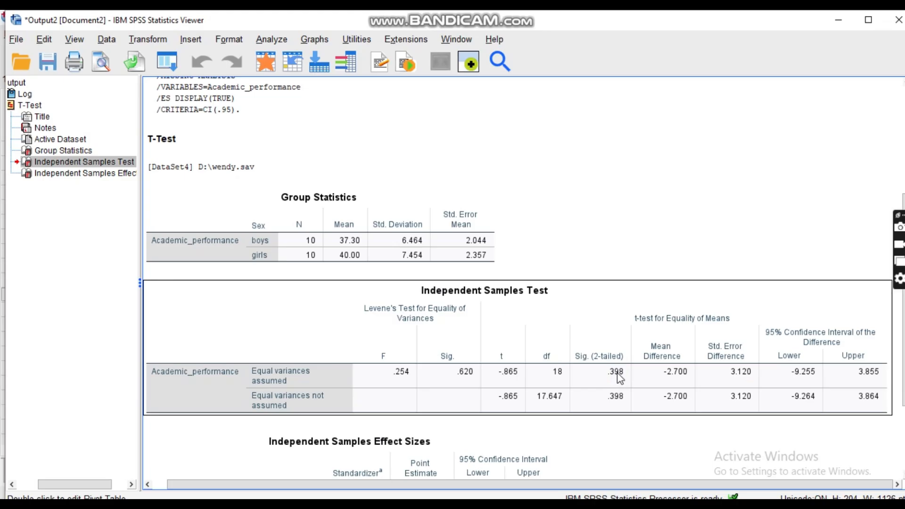
scroll(619, 377, down, 4)
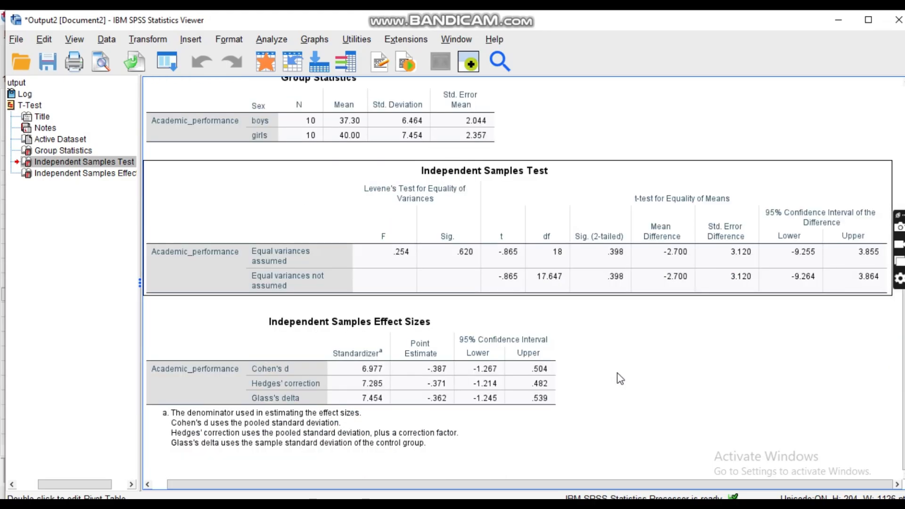
scroll(620, 378, up, 10)
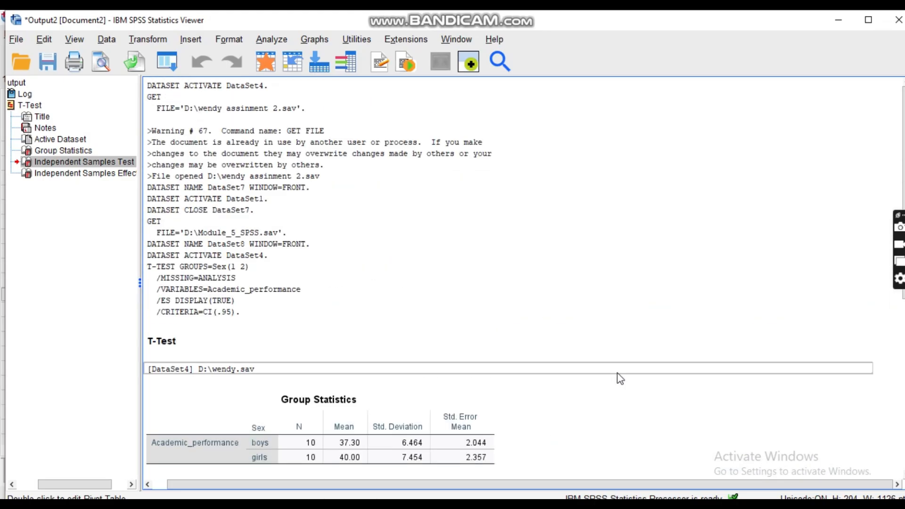
scroll(621, 378, down, 10)
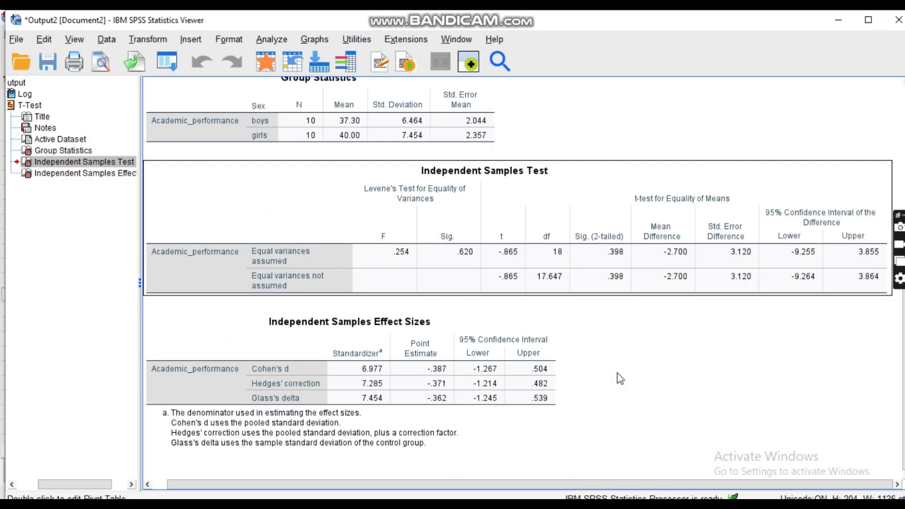
click(589, 235)
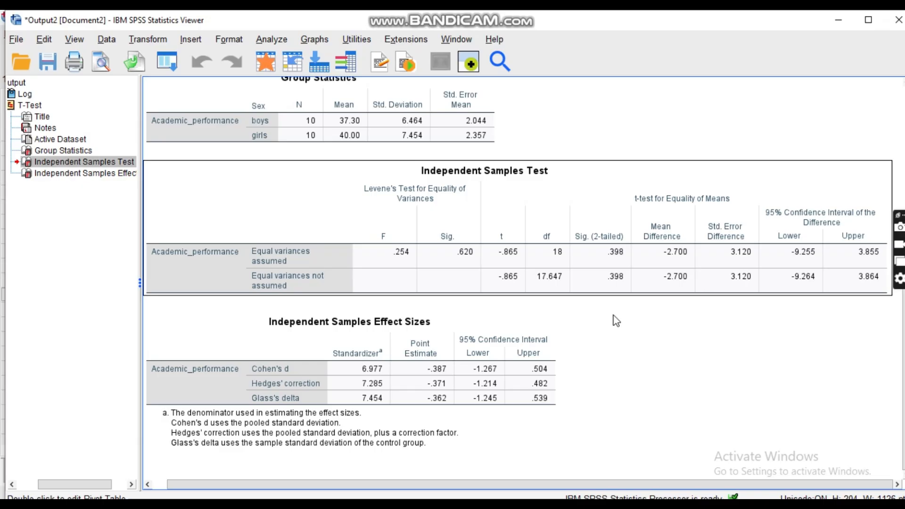
Close the Output2 viewer without saving its contents and switch to the wendy assinment 2.sav dataset.
click(898, 21)
click(459, 284)
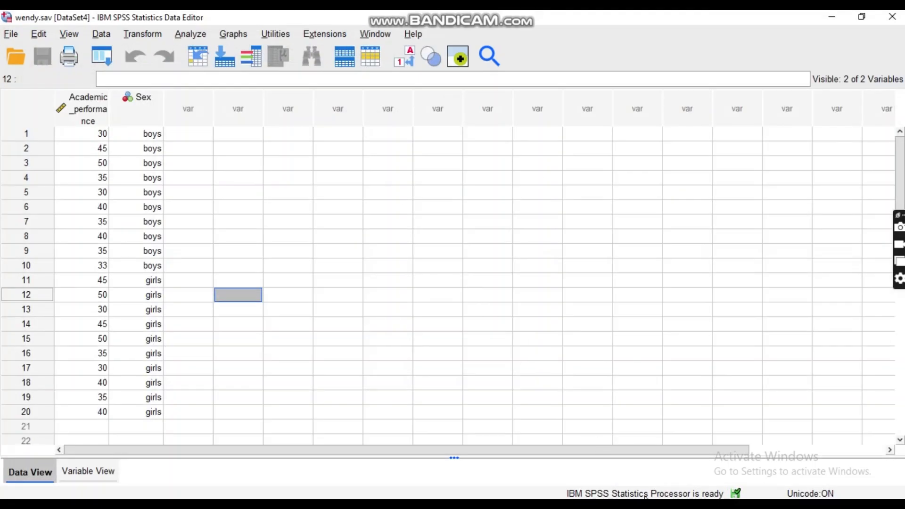
mouse_move(613, 505)
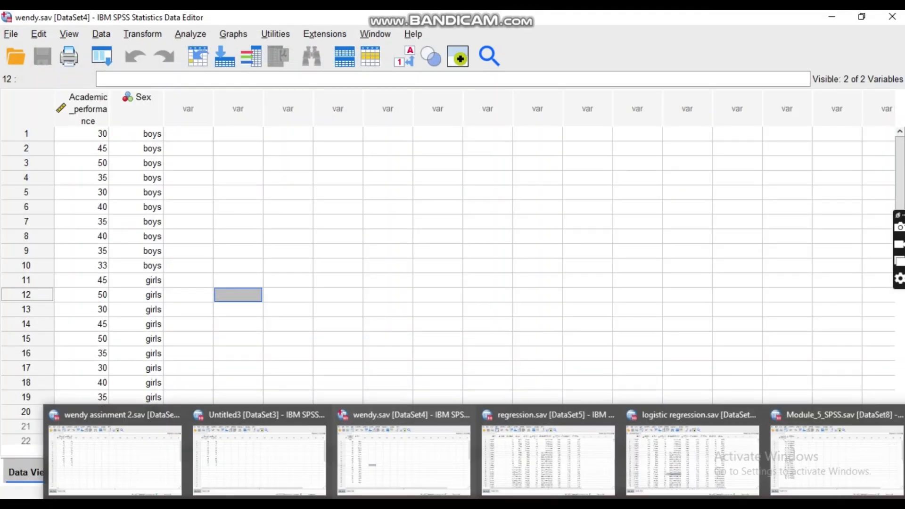
click(78, 440)
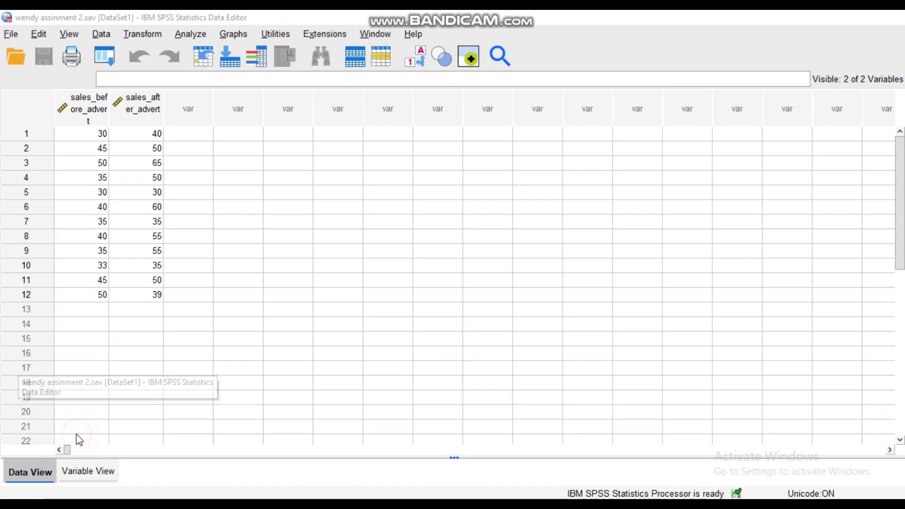
Examine the paired values of sales_before_advert and sales_after_advert case by case and as whole variables.
click(162, 255)
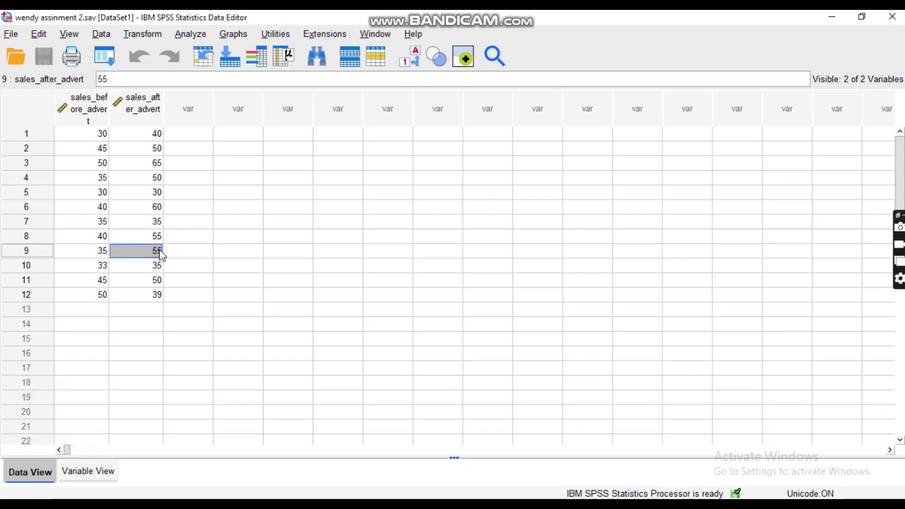
click(218, 177)
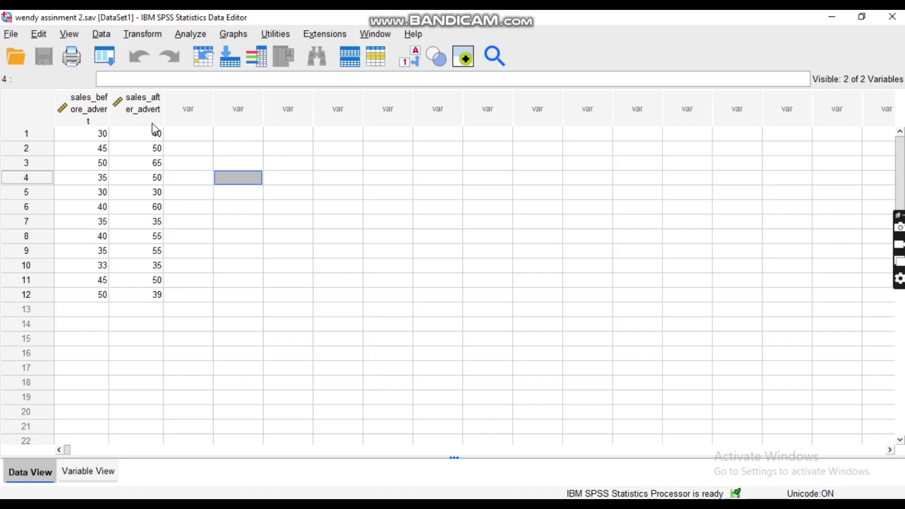
click(91, 165)
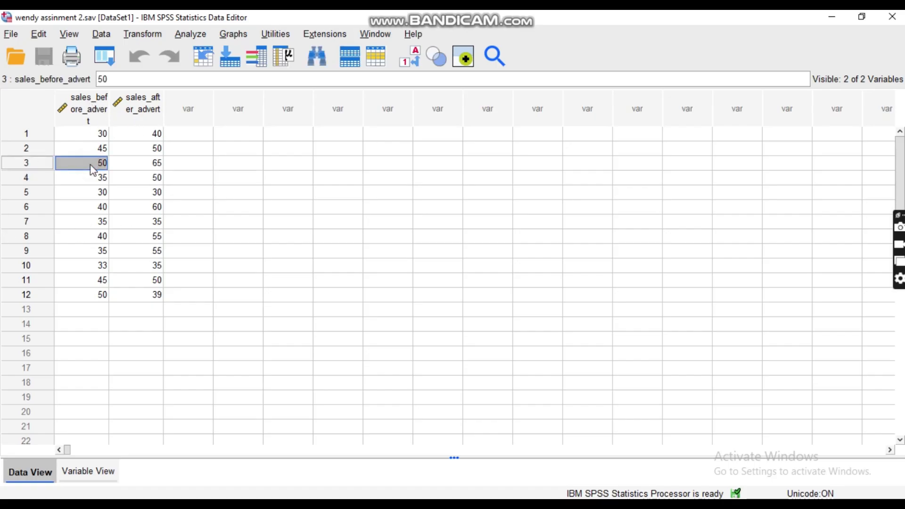
click(162, 139)
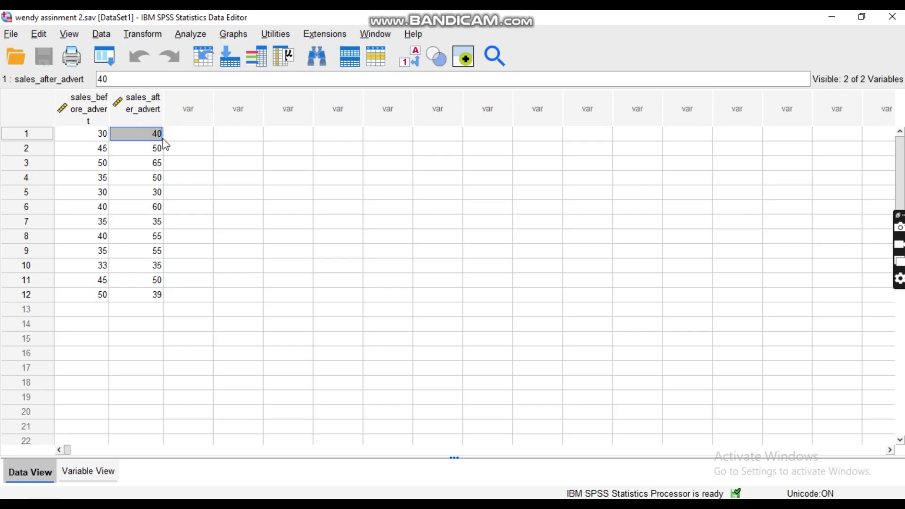
click(100, 147)
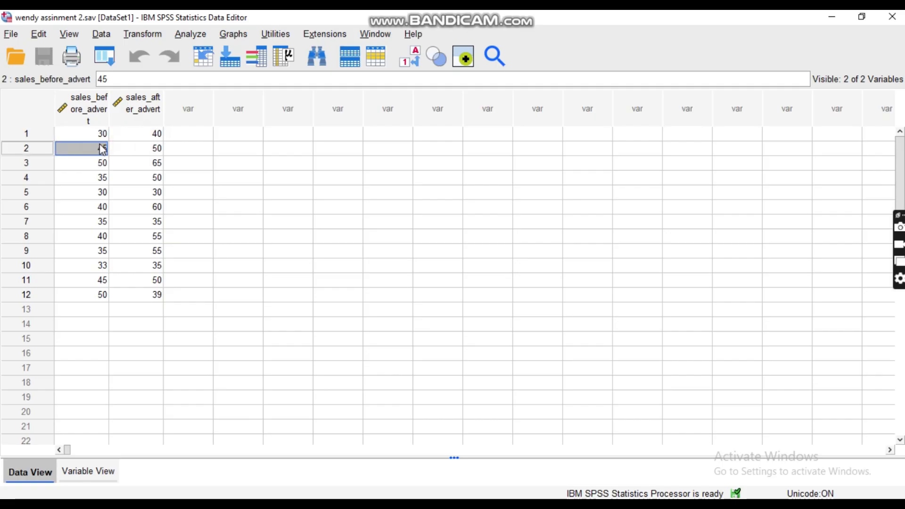
click(157, 149)
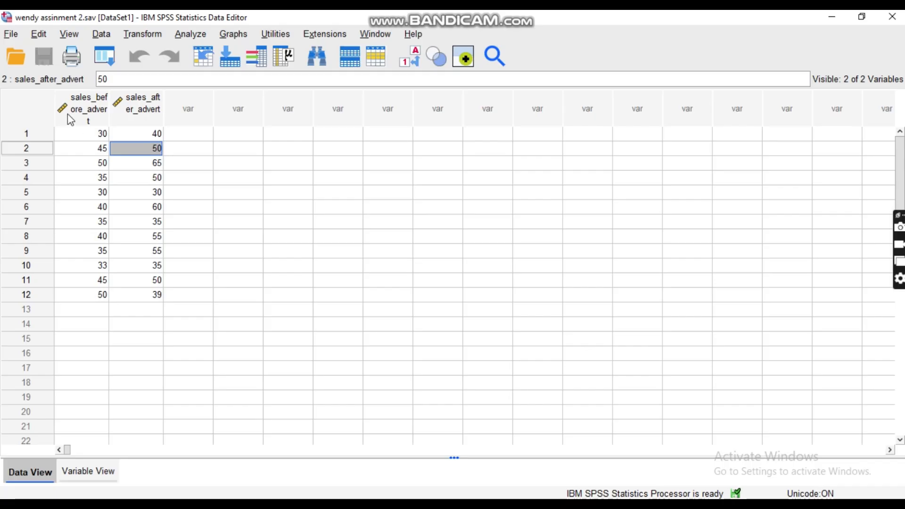
click(92, 118)
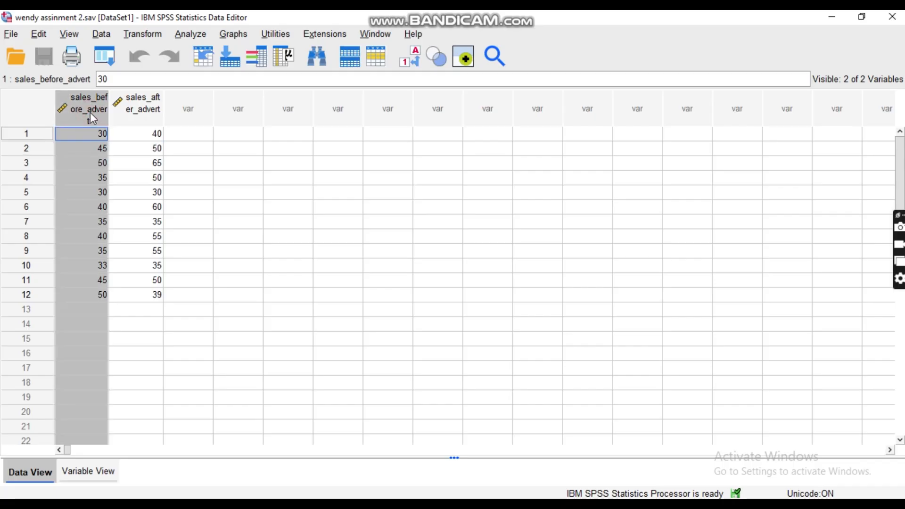
click(136, 122)
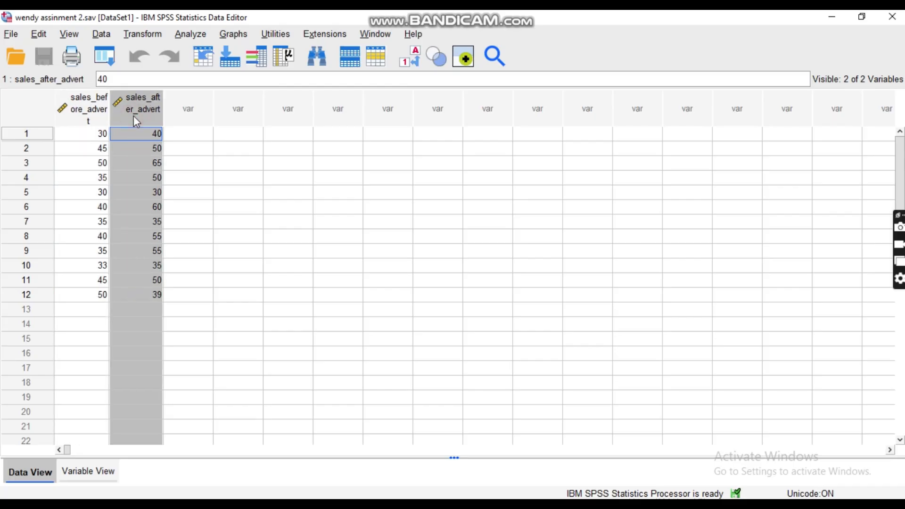
click(228, 240)
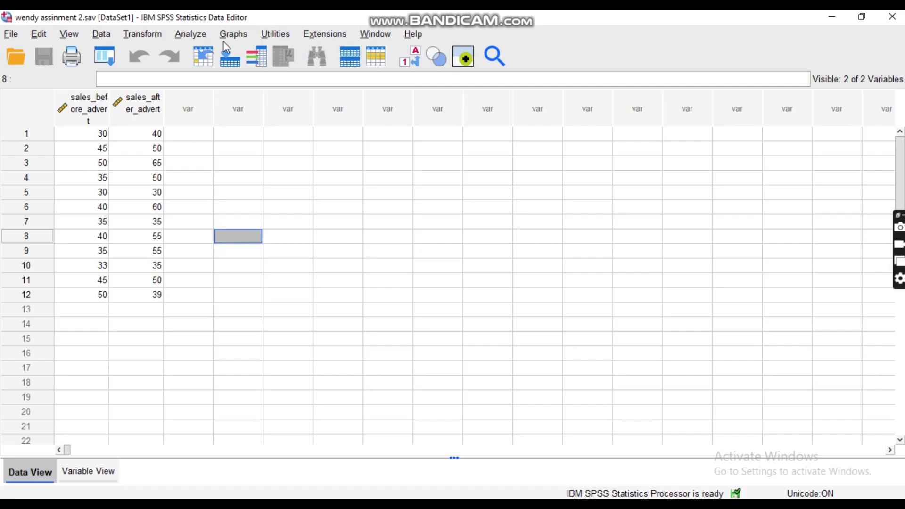
Run a paired-samples t test pairing product sales before advert with income after advert, estimating effect sizes with the standard deviation of the difference.
click(193, 34)
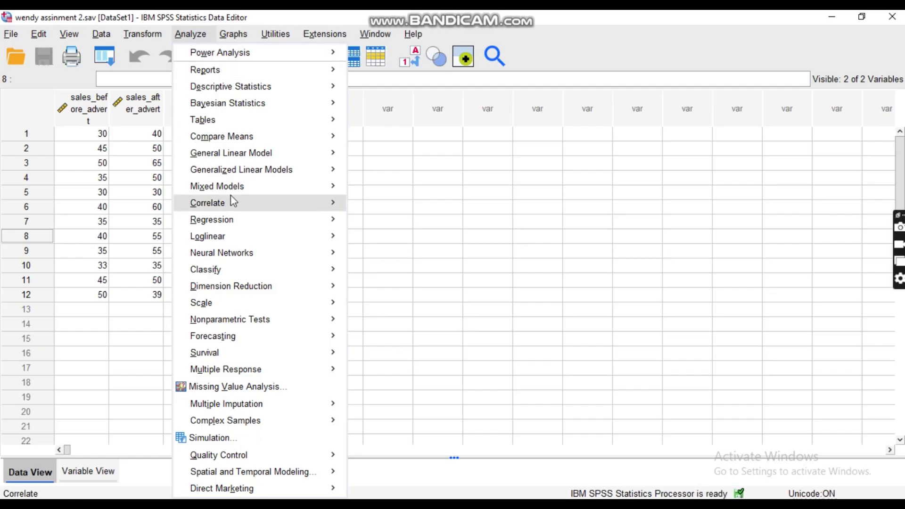
mouse_move(245, 138)
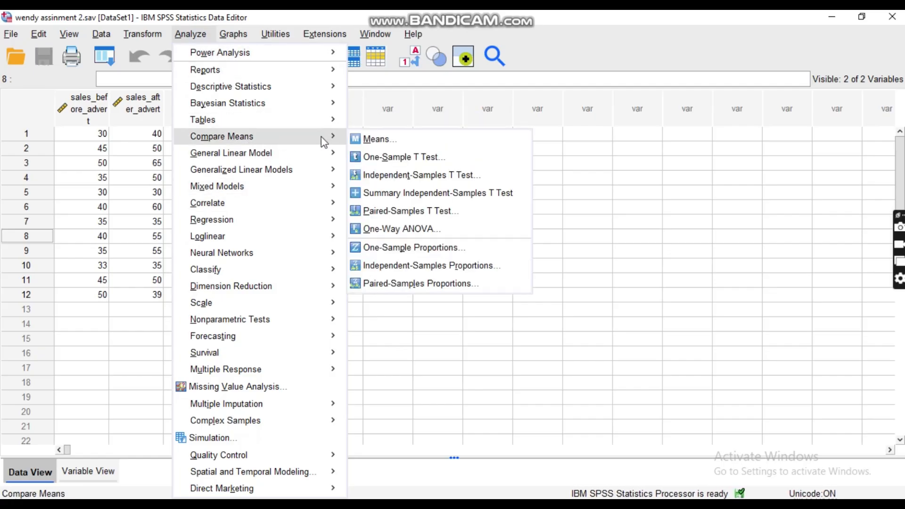
click(382, 215)
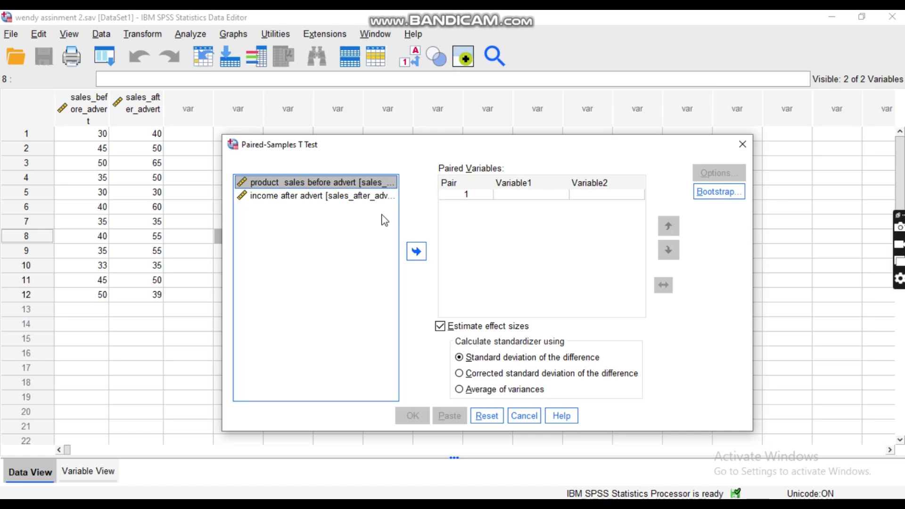
drag(313, 184, 464, 224)
click(417, 252)
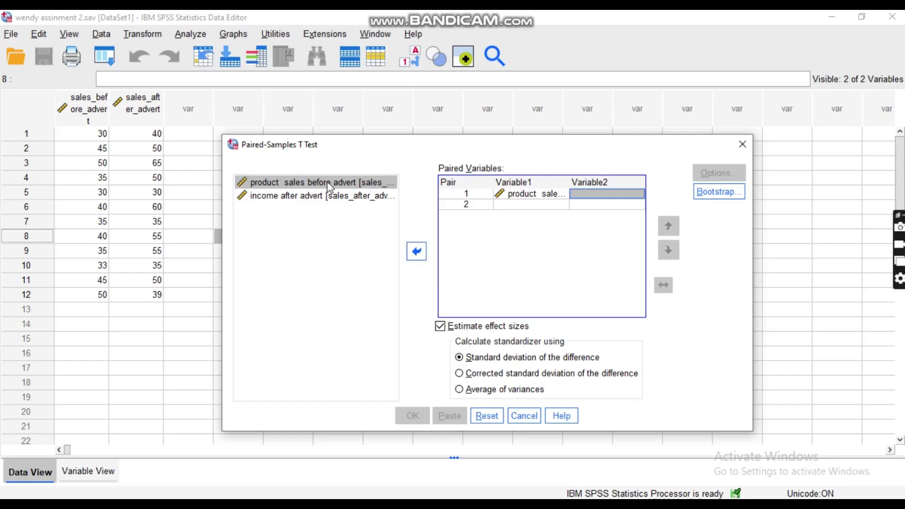
click(324, 197)
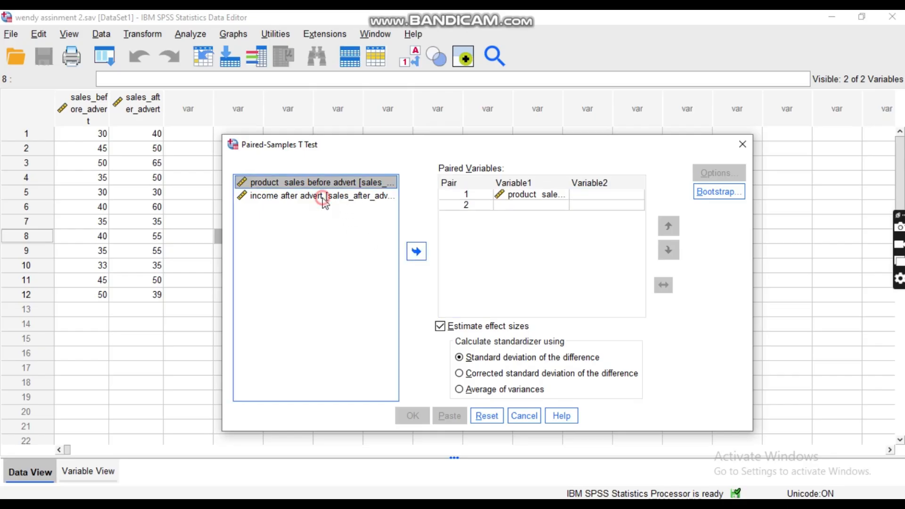
click(423, 259)
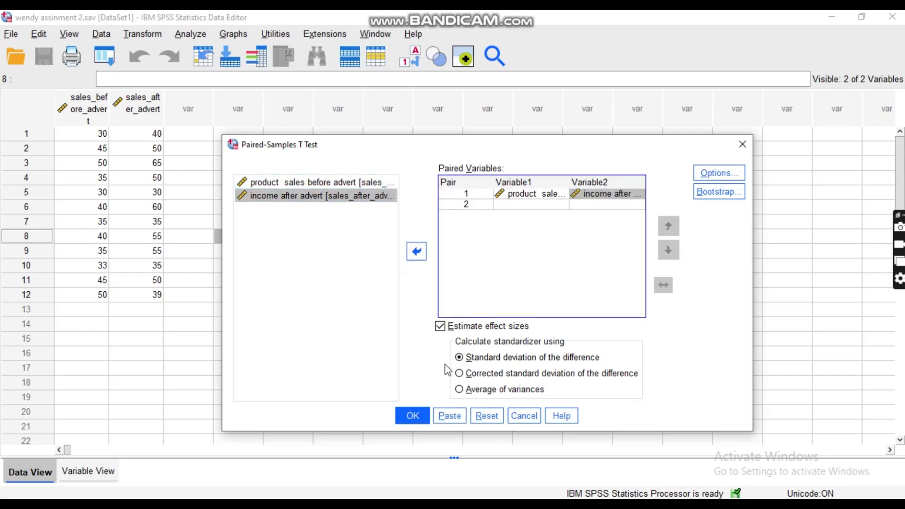
click(419, 413)
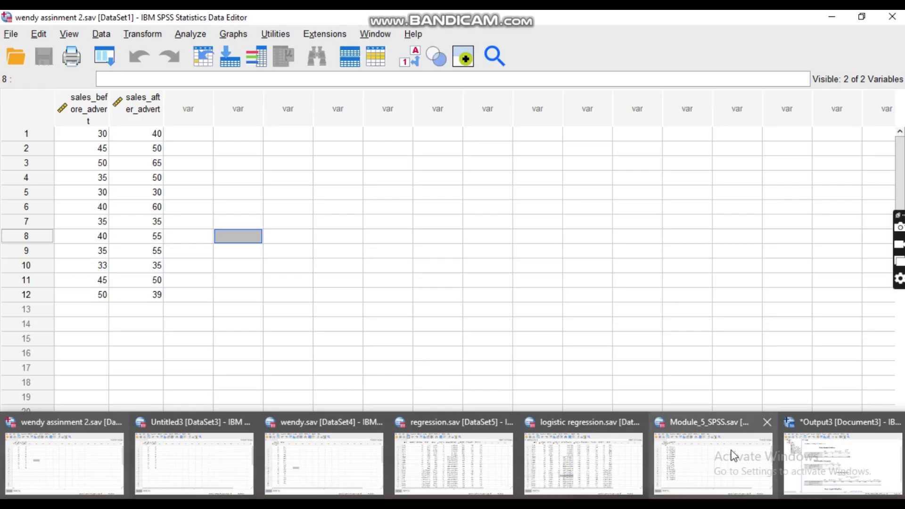
Switch to the Output3 viewer and examine the paired samples statistics, correlations, effect sizes and the test's two-tailed significance.
mouse_move(734, 456)
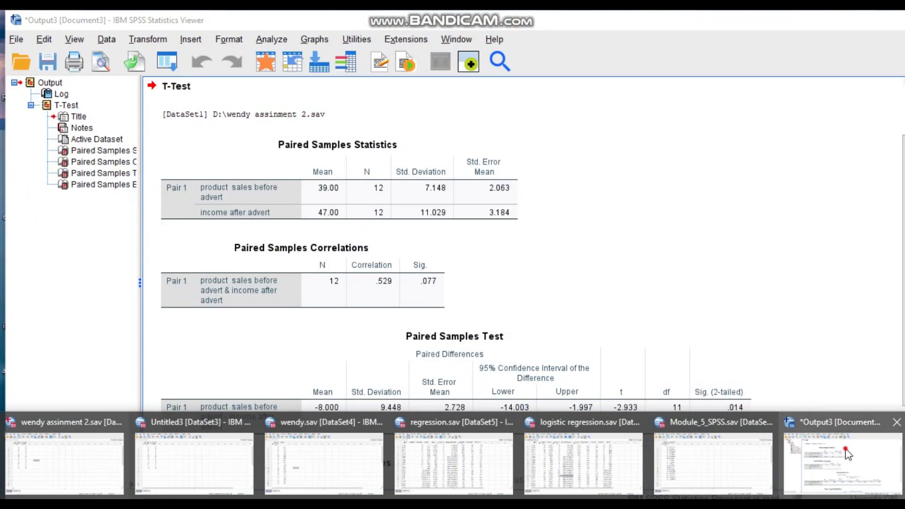
click(844, 450)
scroll(377, 268, down, 3)
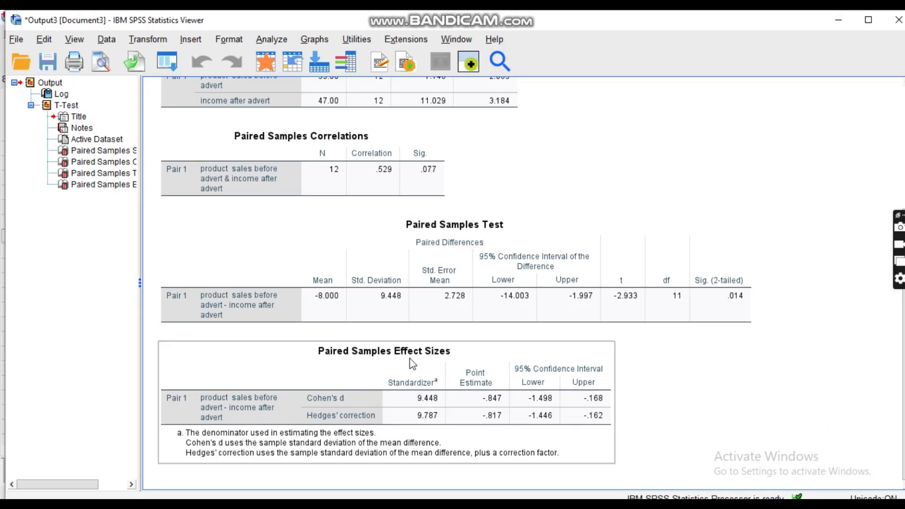
scroll(410, 359, up, 5)
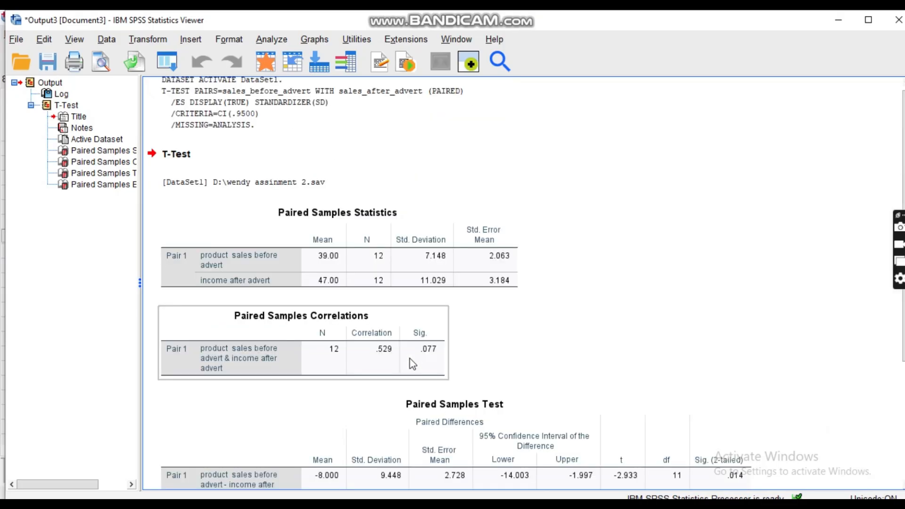
scroll(409, 358, up, 1)
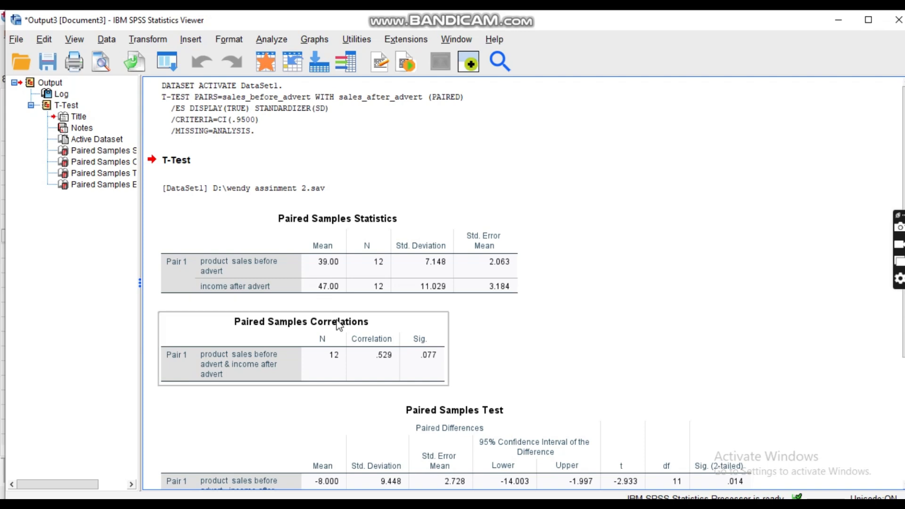
scroll(291, 380, down, 5)
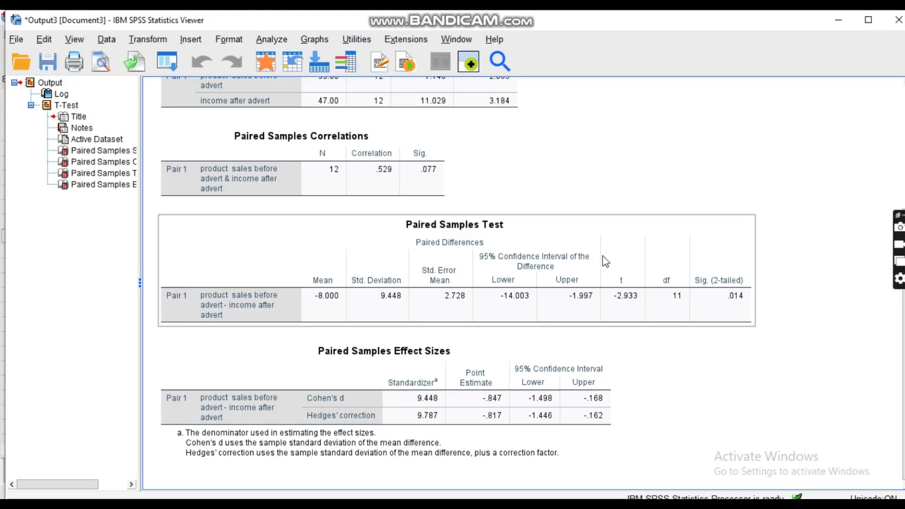
click(722, 279)
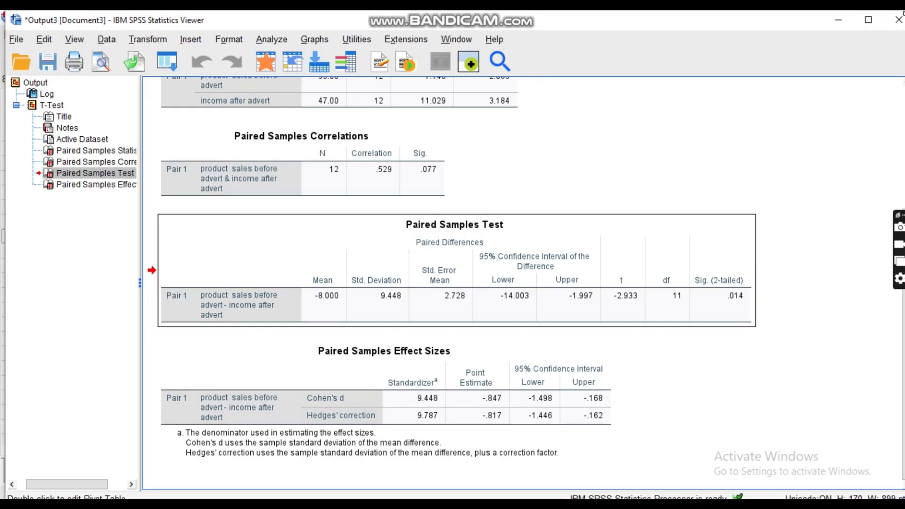
Close the Output3 viewer without saving its contents.
click(898, 19)
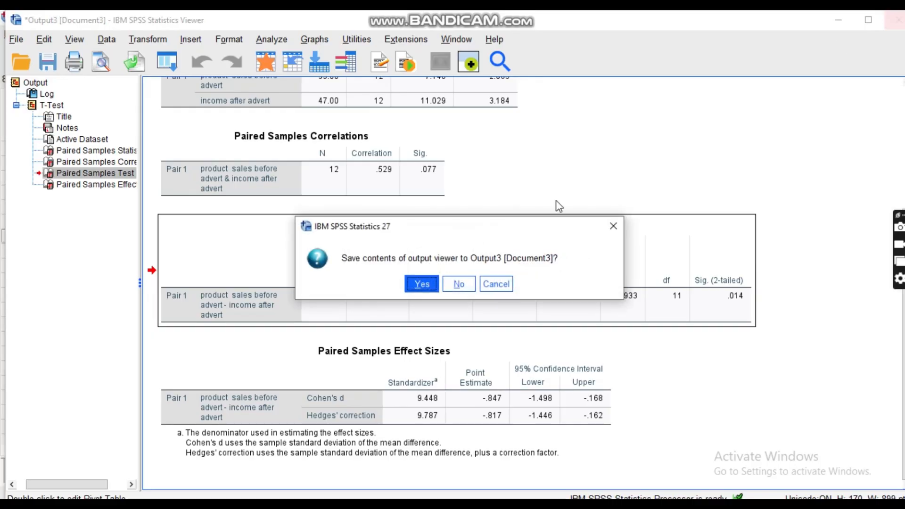
click(466, 286)
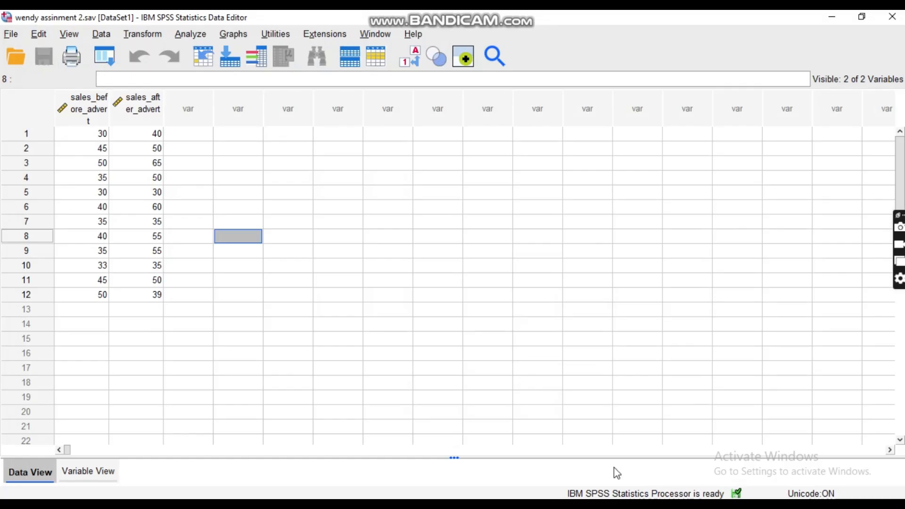
Switch to the Module_5_SPSS.sav dataset and examine the temperature variable's groups: below 20, 20-30 and above 30 degrees.
mouse_move(642, 505)
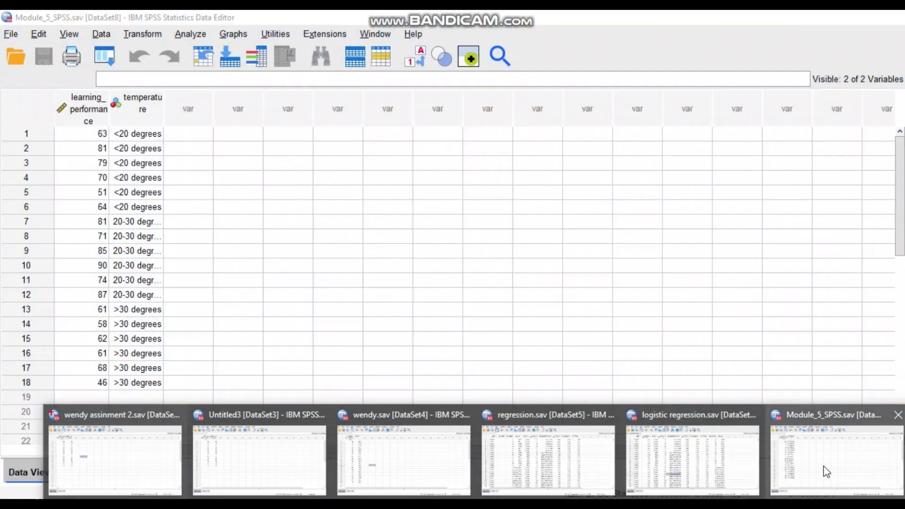
click(825, 473)
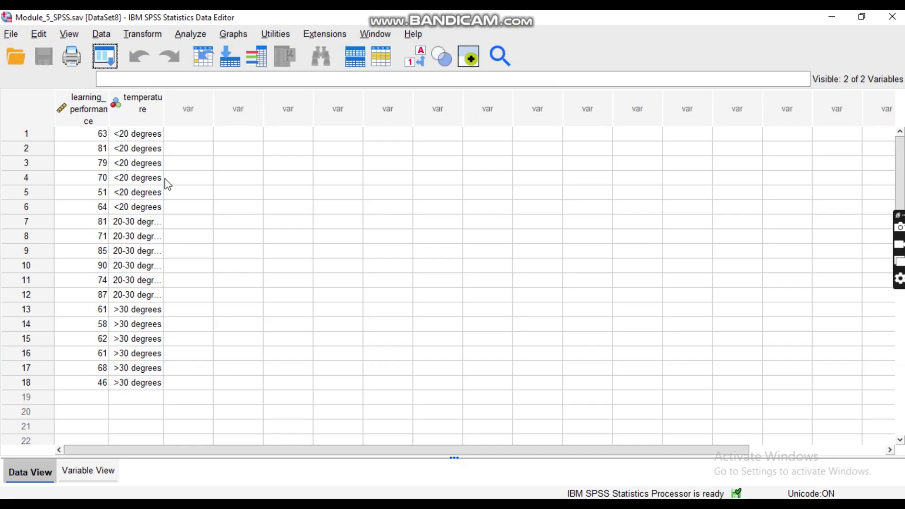
click(147, 150)
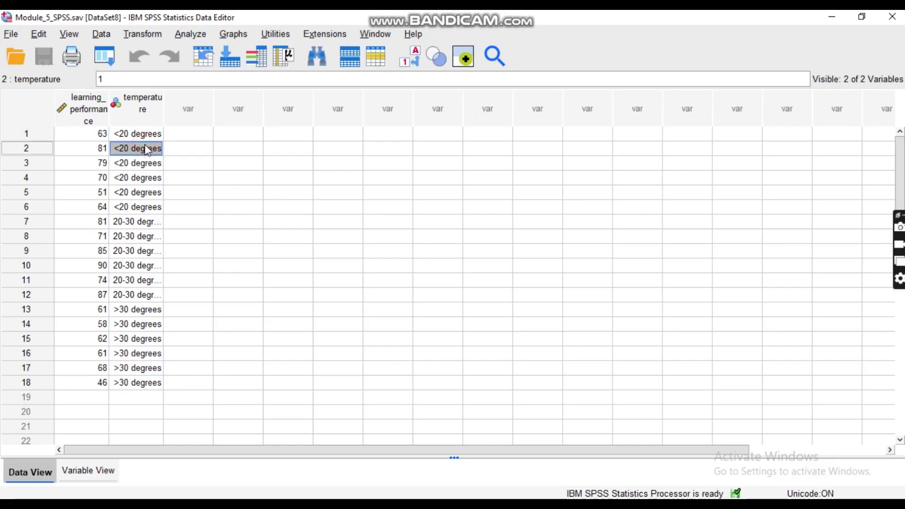
click(149, 107)
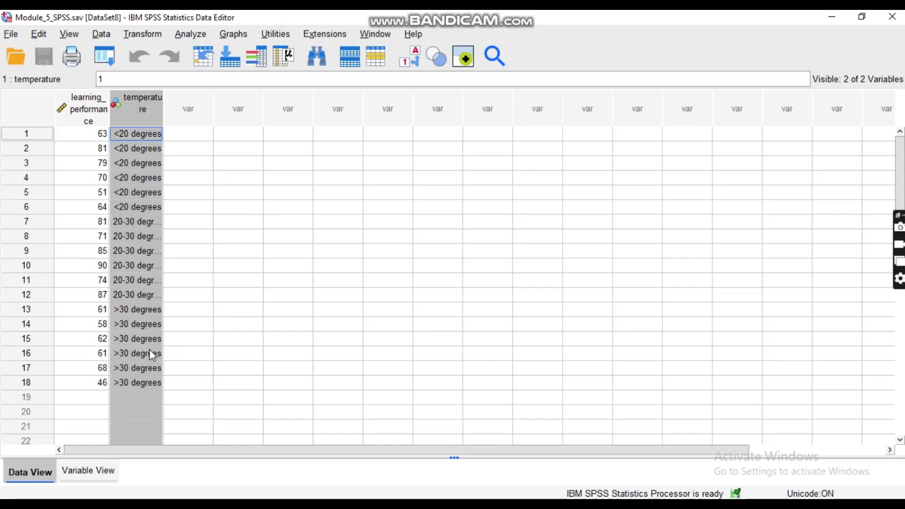
click(217, 272)
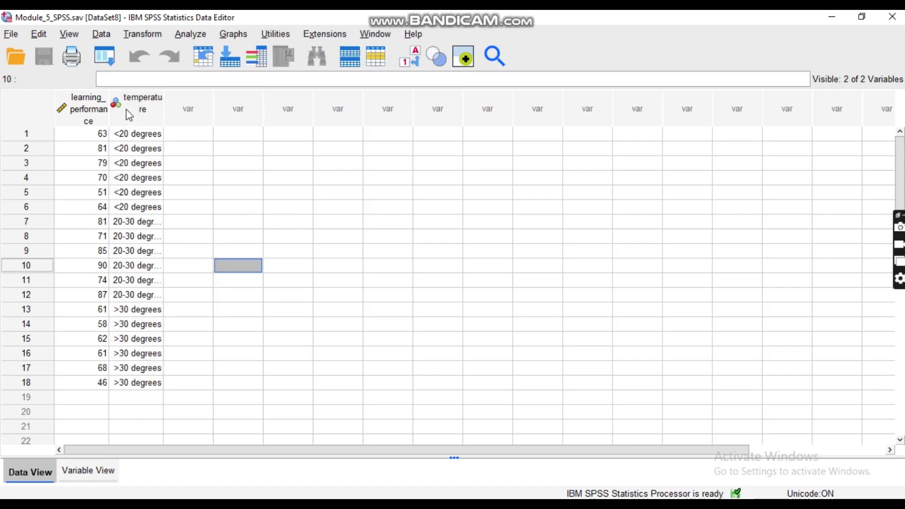
click(145, 151)
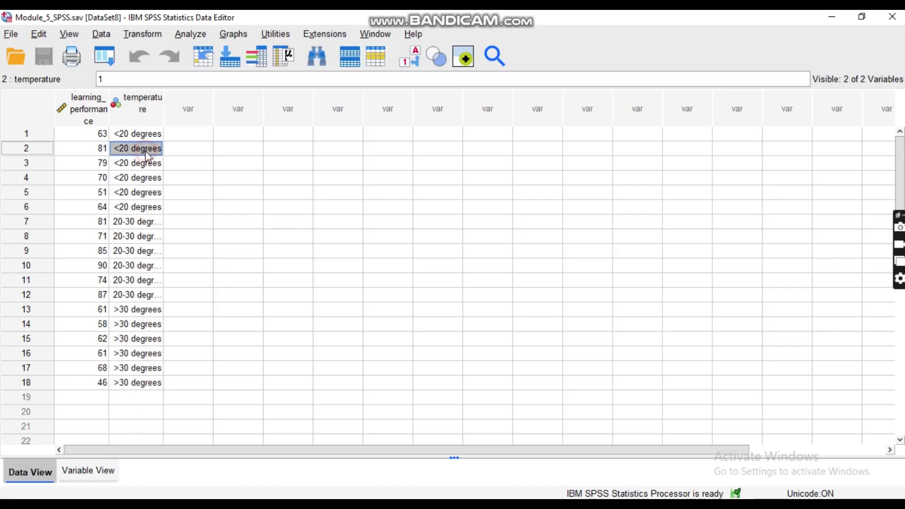
click(139, 238)
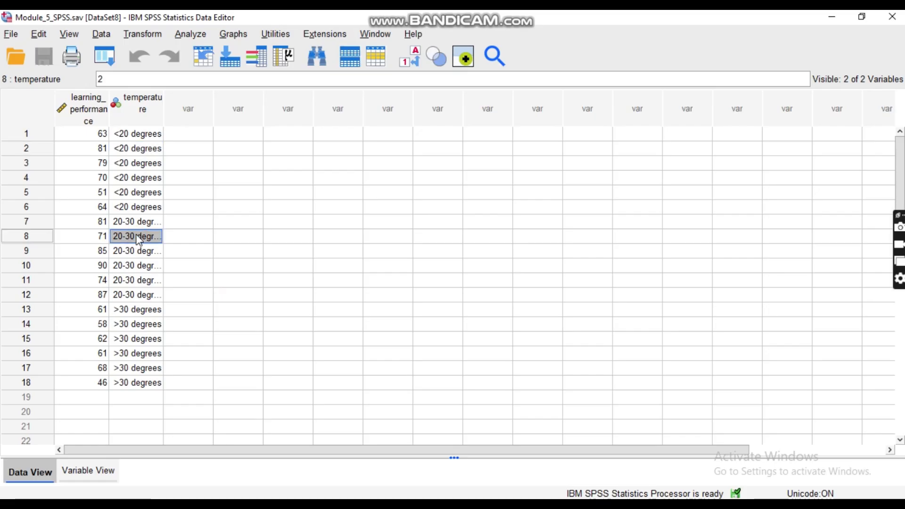
click(140, 240)
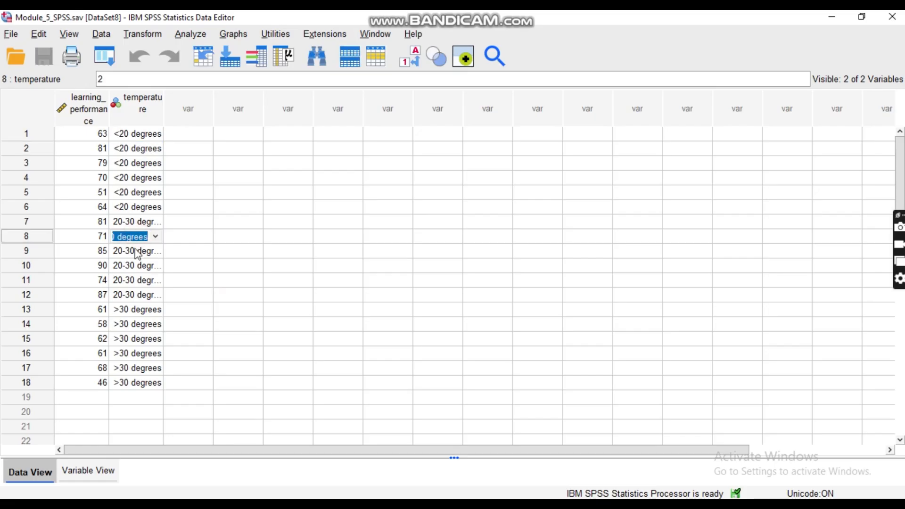
click(138, 330)
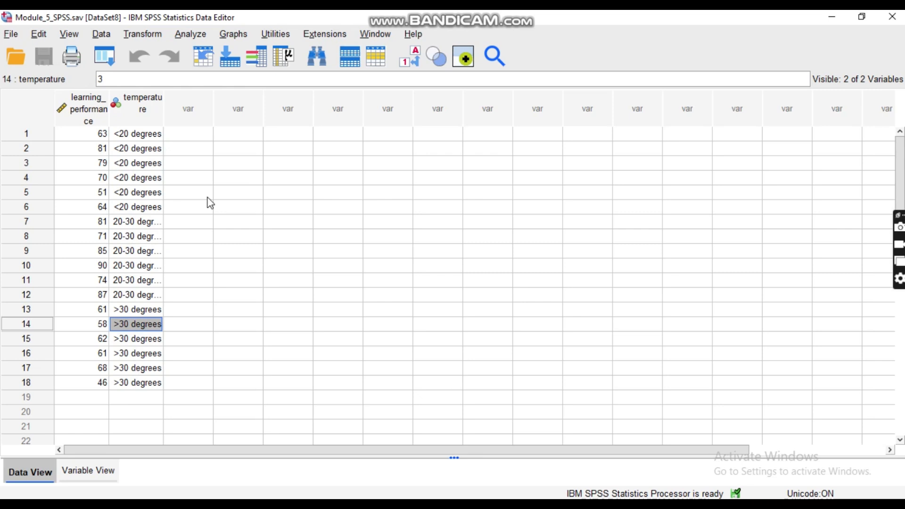
Set up a One-Way ANOVA with learning performance as the dependent variable.
click(191, 36)
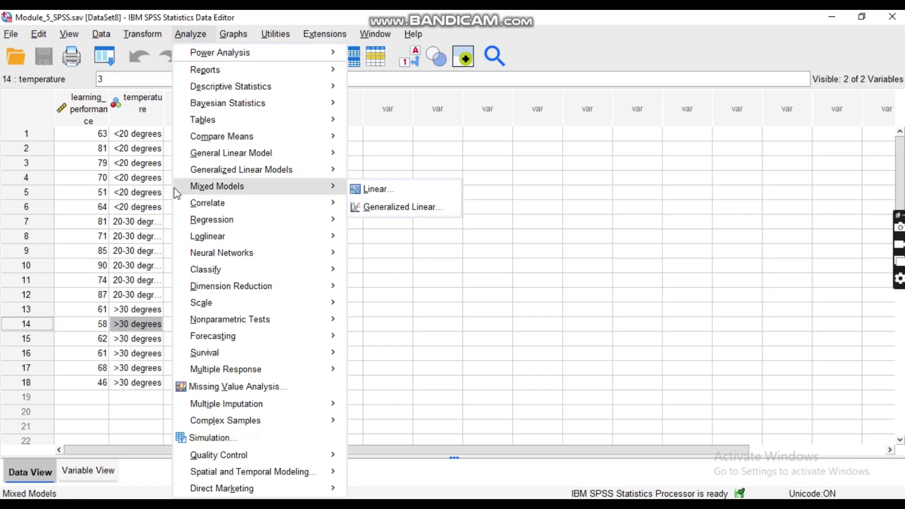
mouse_move(274, 243)
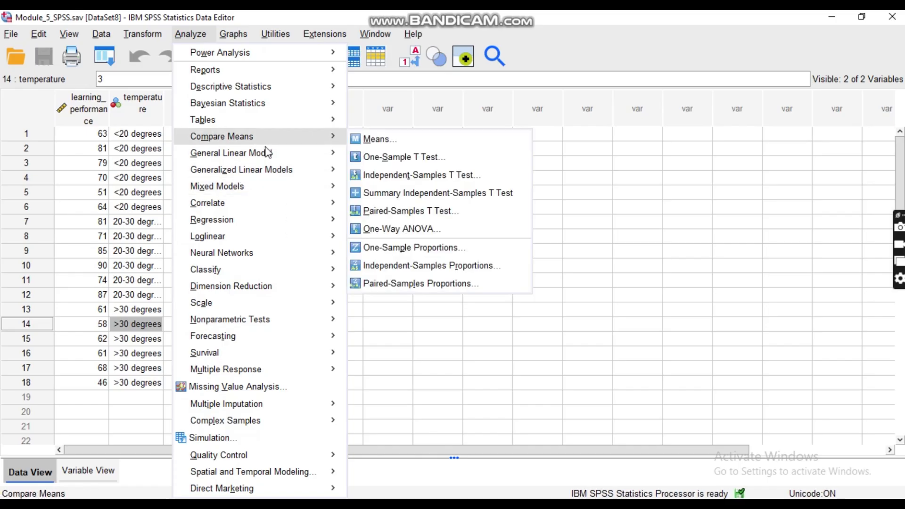
mouse_move(266, 140)
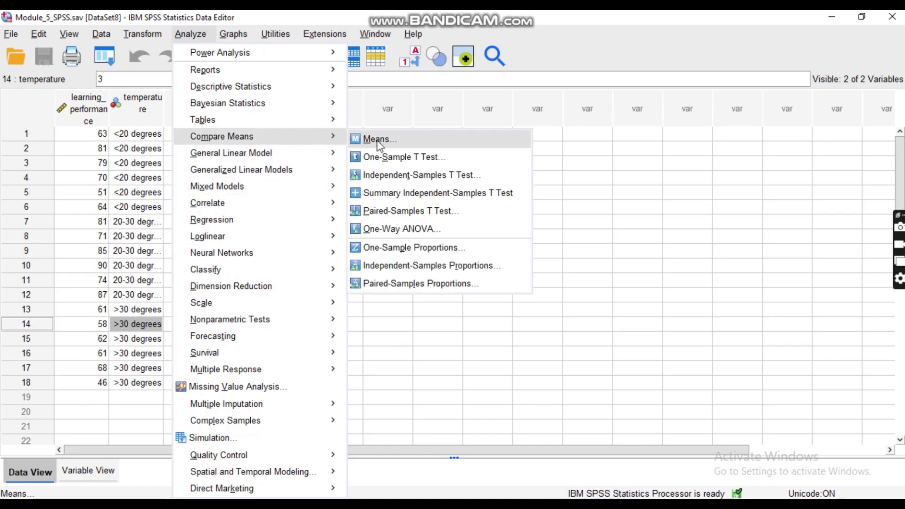
click(390, 230)
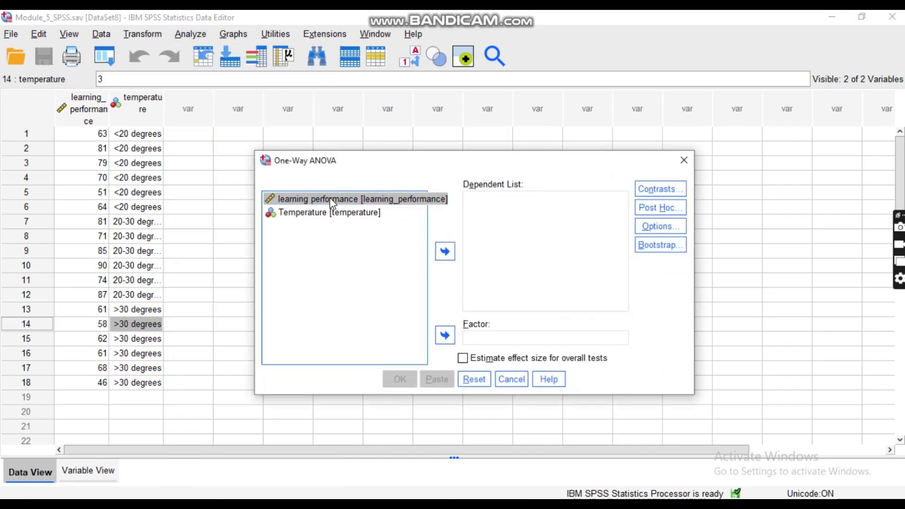
click(373, 203)
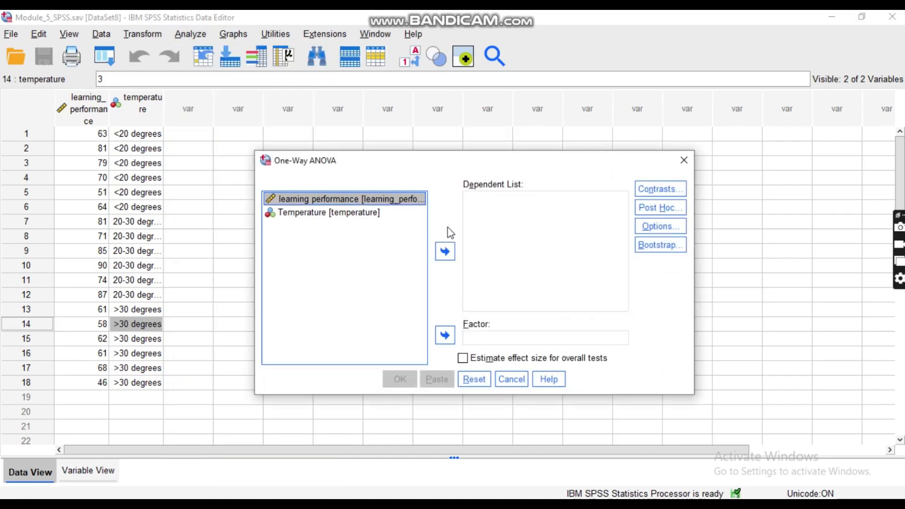
click(444, 252)
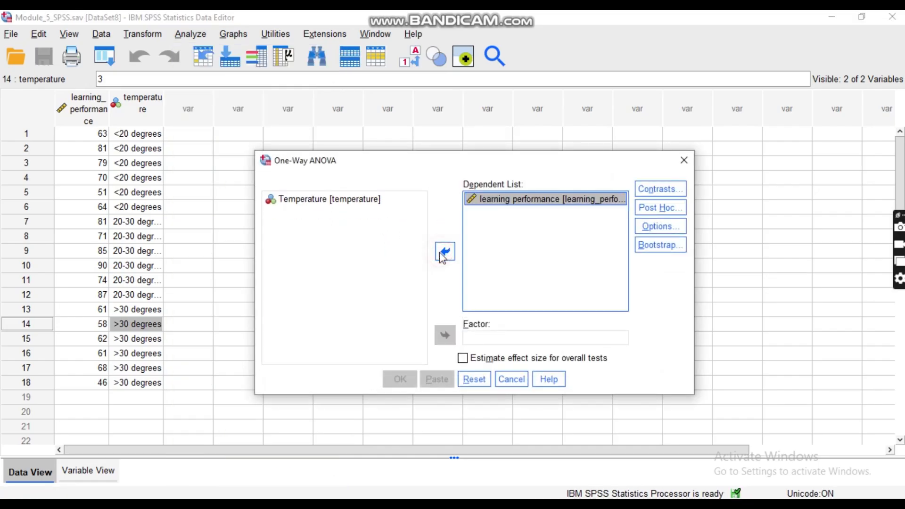
Assign Temperature as the factor of the One-Way ANOVA and run the analysis without effect size estimation.
click(337, 210)
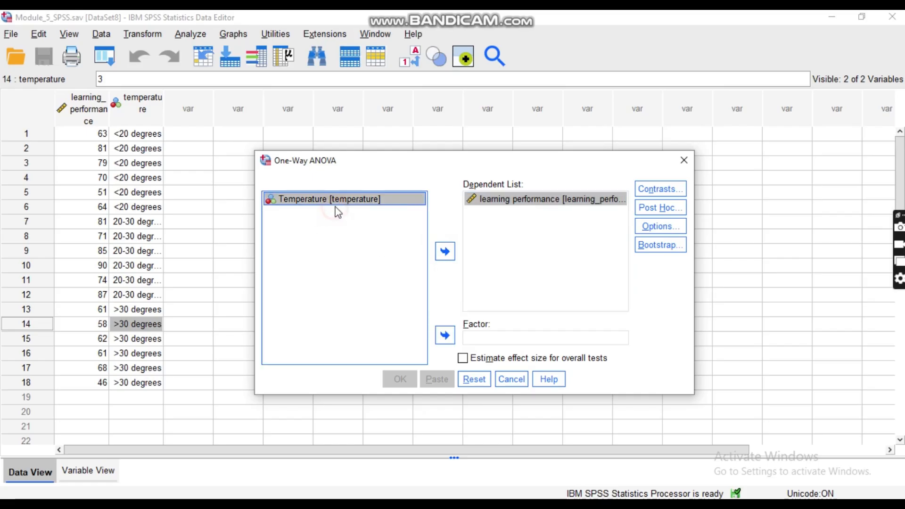
click(445, 252)
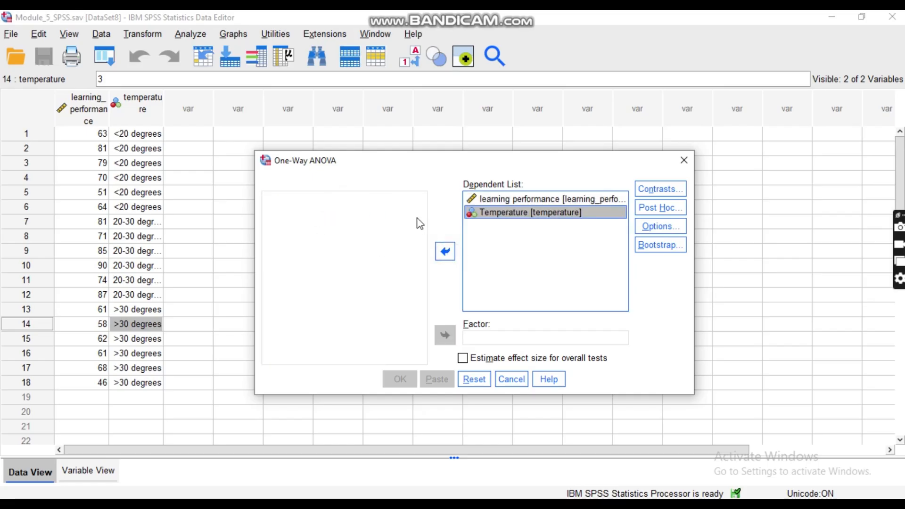
click(444, 253)
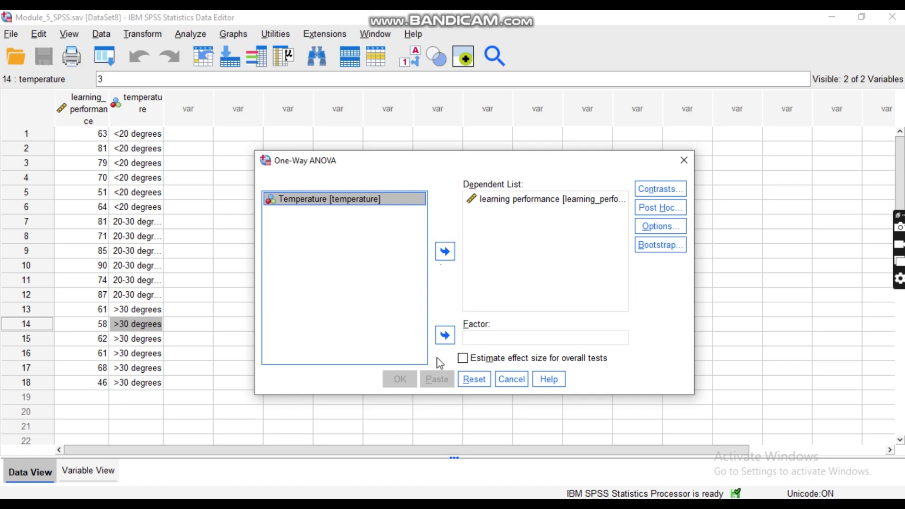
click(445, 335)
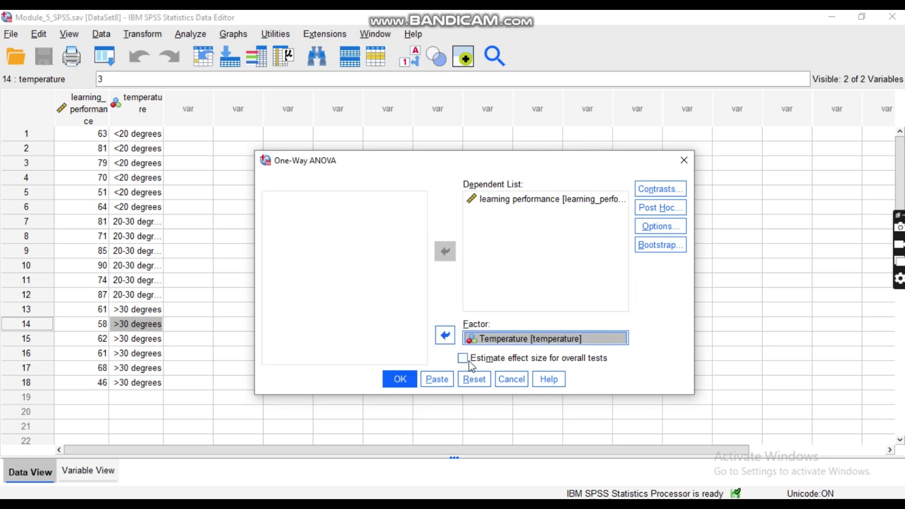
click(399, 377)
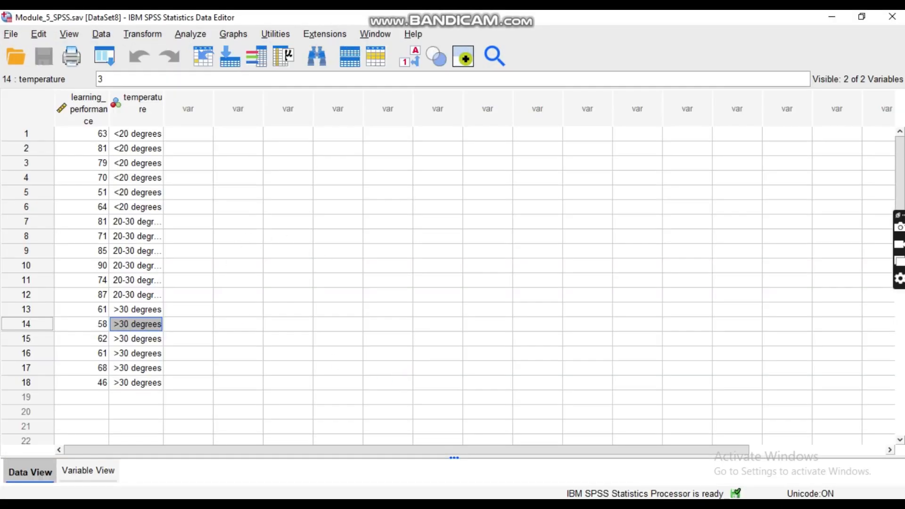
Switch to the Output4 viewer and examine the ANOVA table's between-groups and within-groups rows and significance for learning performance.
click(846, 442)
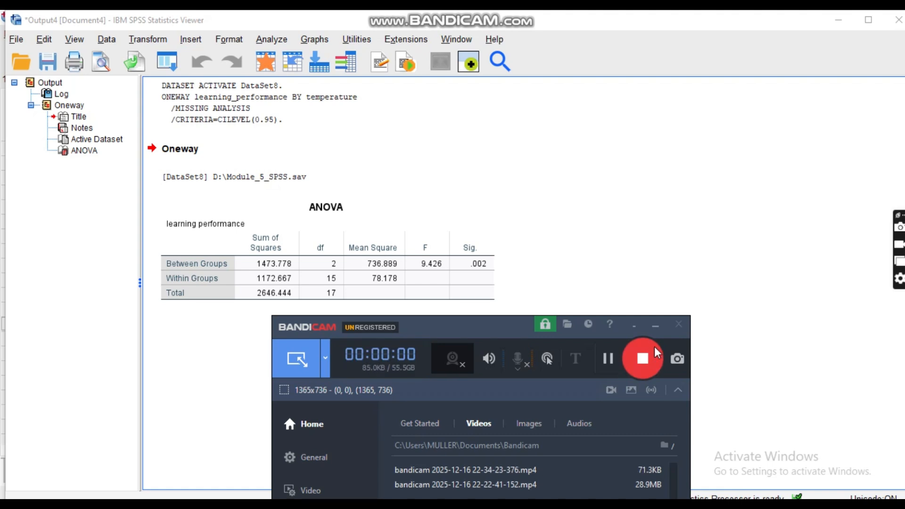
click(635, 325)
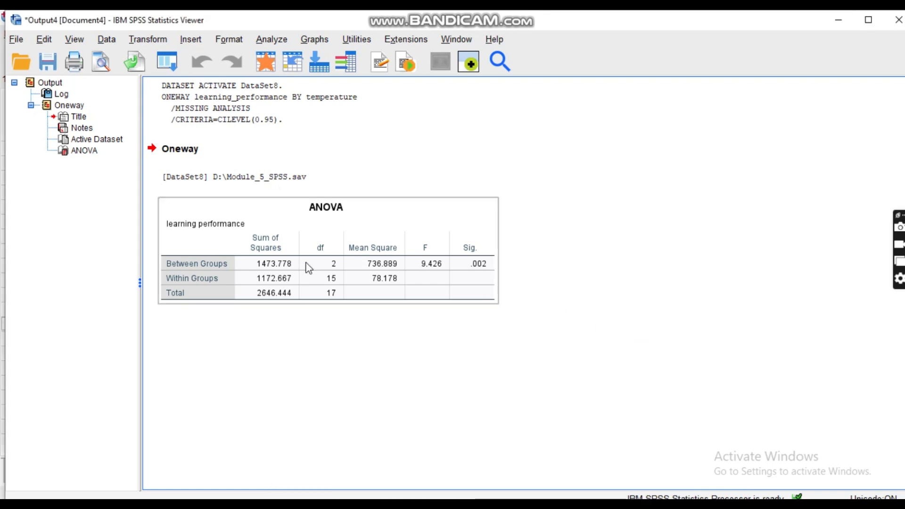
click(274, 221)
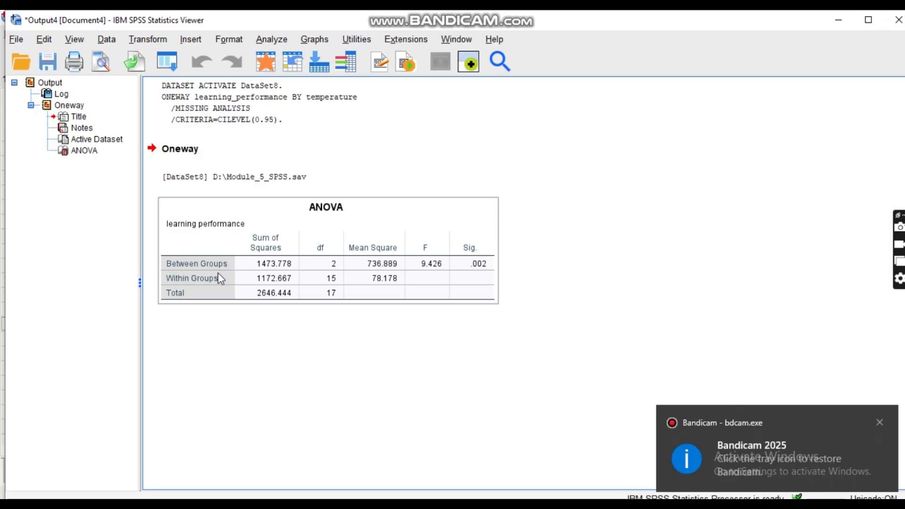
click(211, 309)
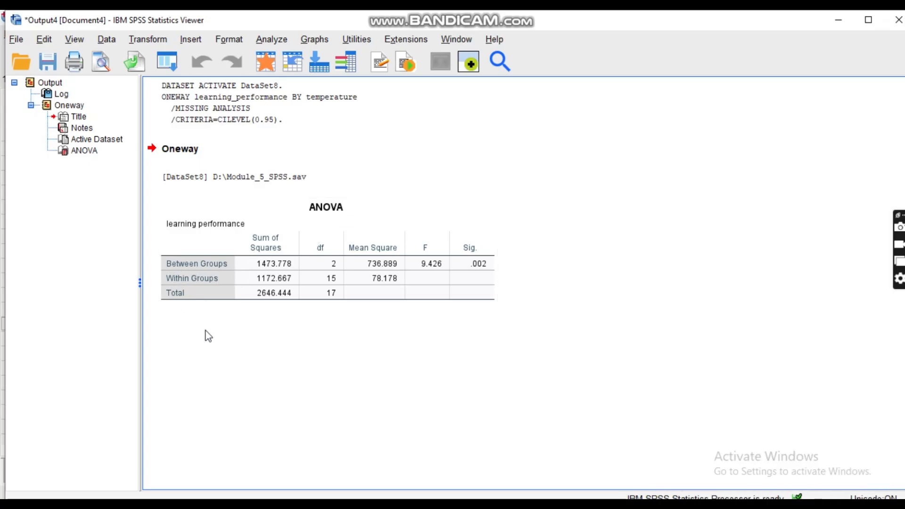
click(201, 263)
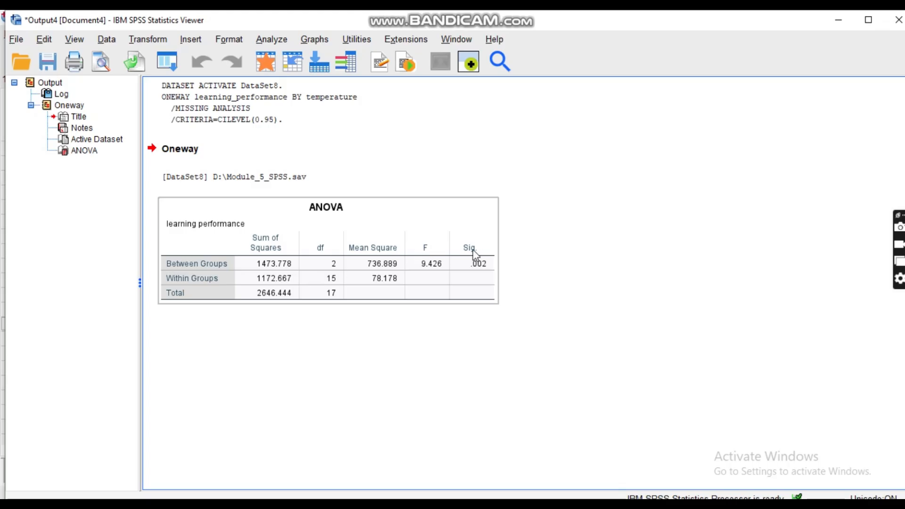